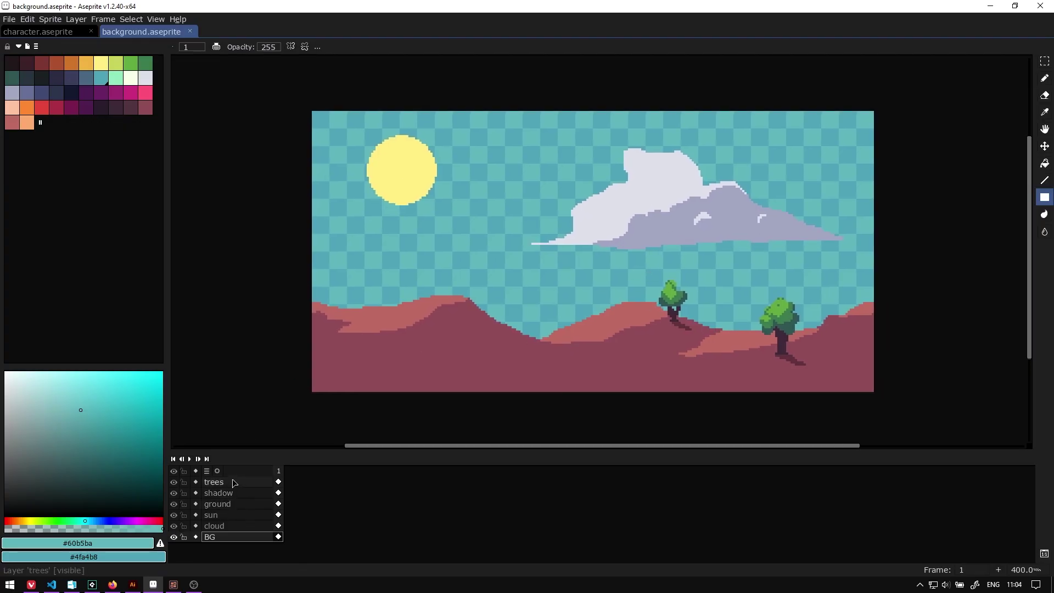
- Review the background file's layers, then examine the character's frames and play its walking animation
left_click(231, 525)
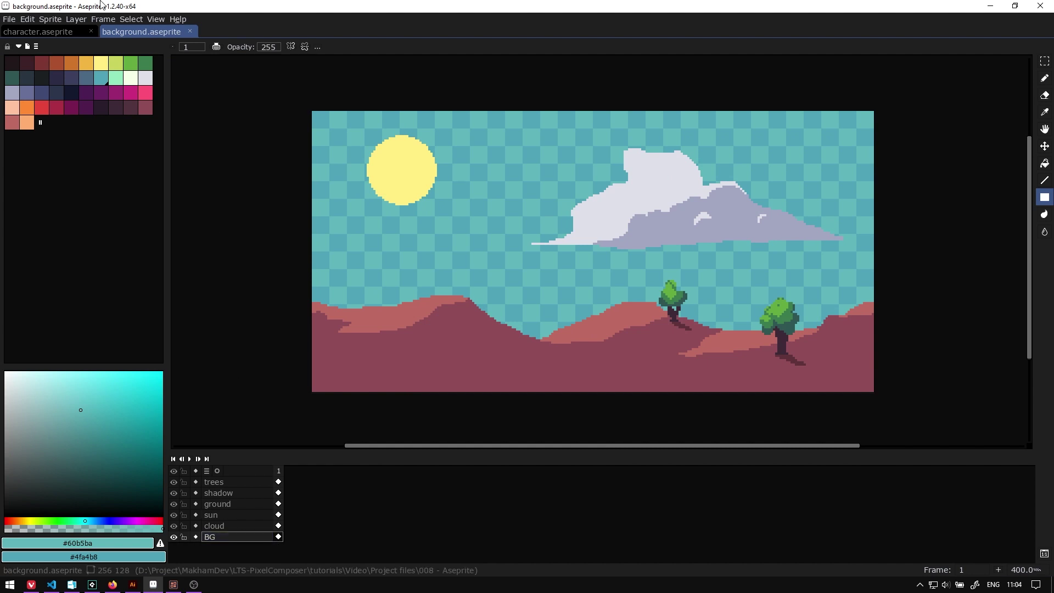
left_click(46, 33)
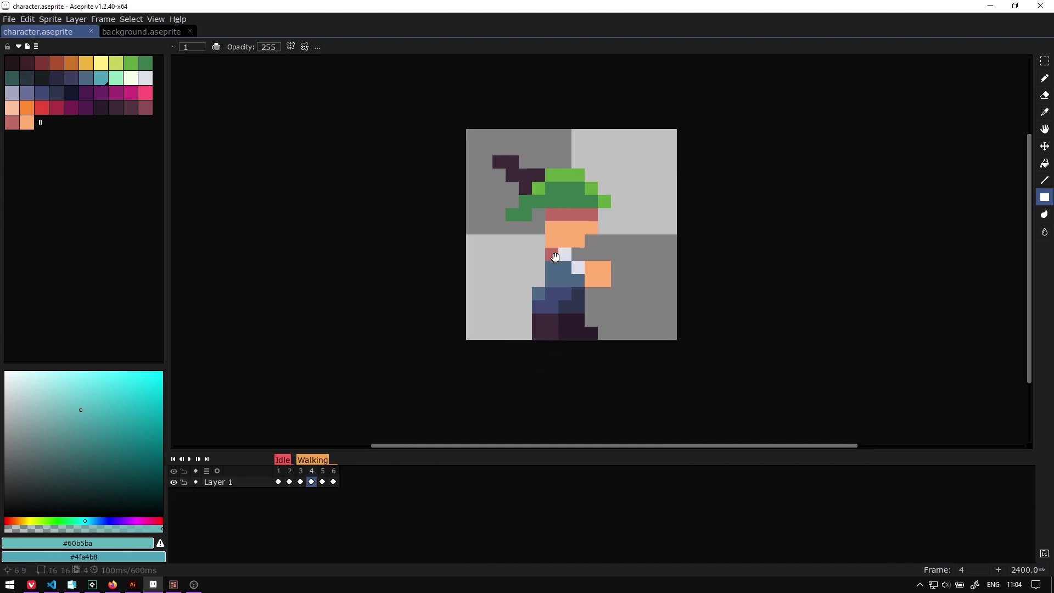
left_click(279, 477)
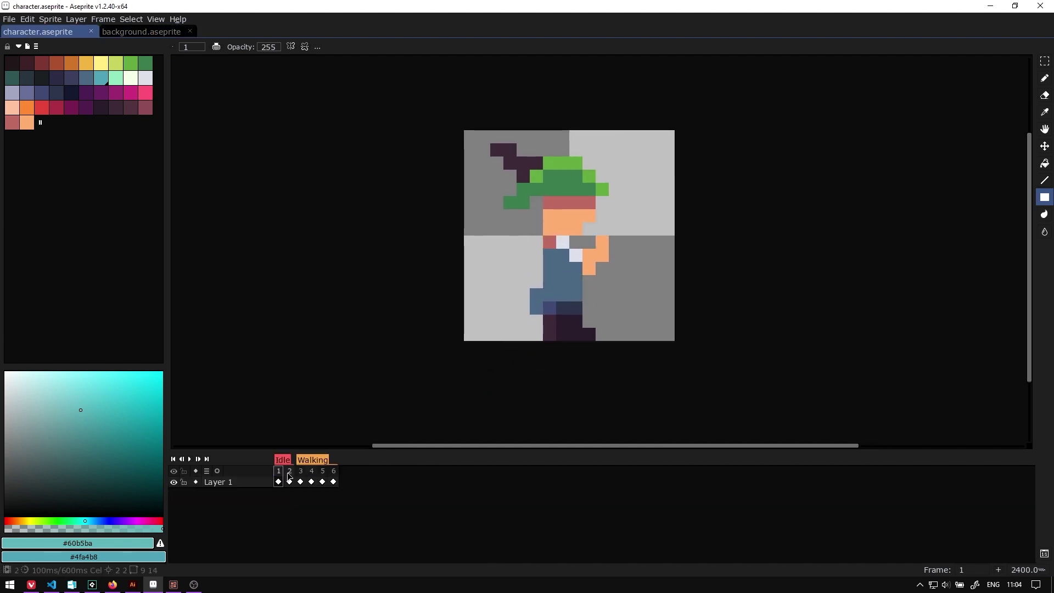
left_click(289, 478)
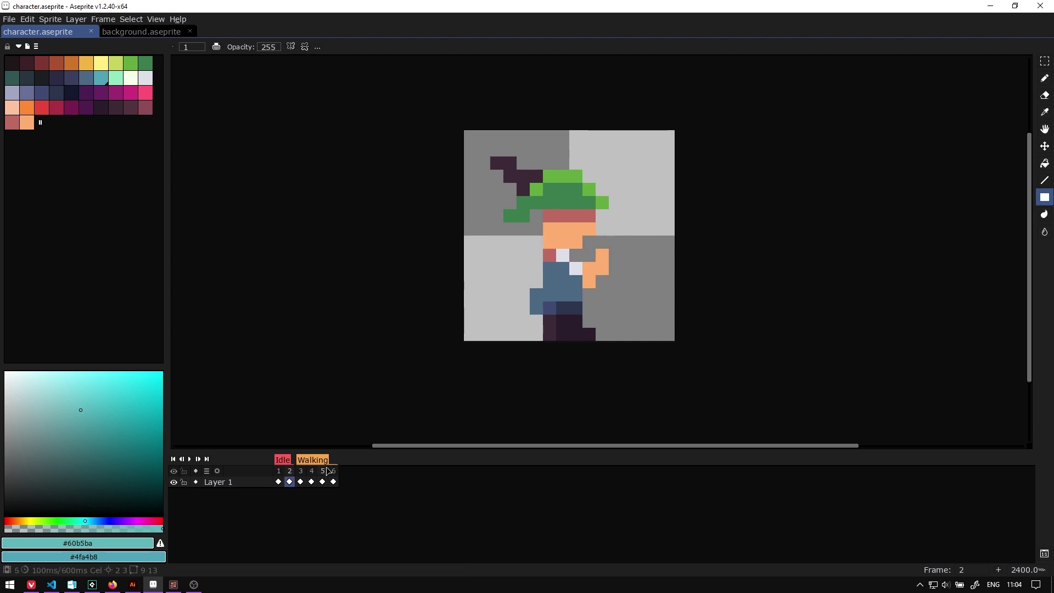
key("Return")
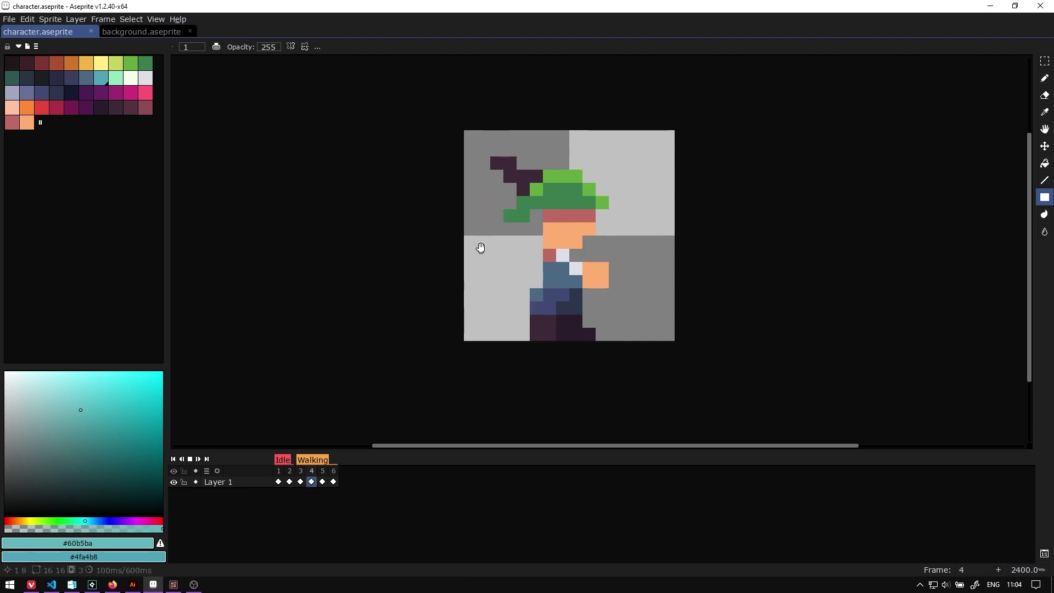
key("Return")
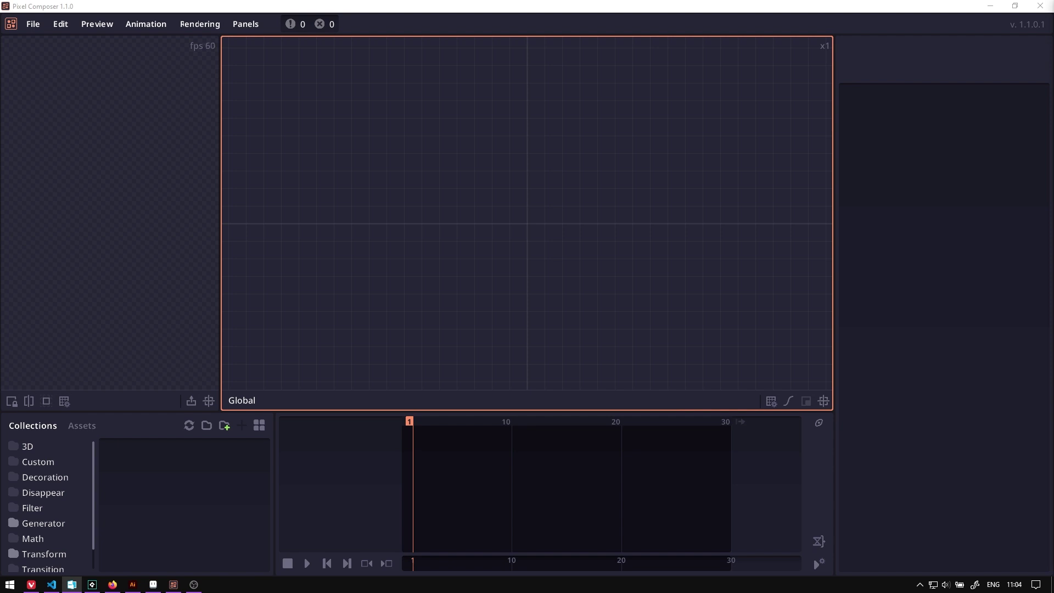
- Switch to Pixel Composer, import the background and character Aseprite files as nodes, and preview the background in a widened preview area
left_click_drag(445, 139, 552, 190)
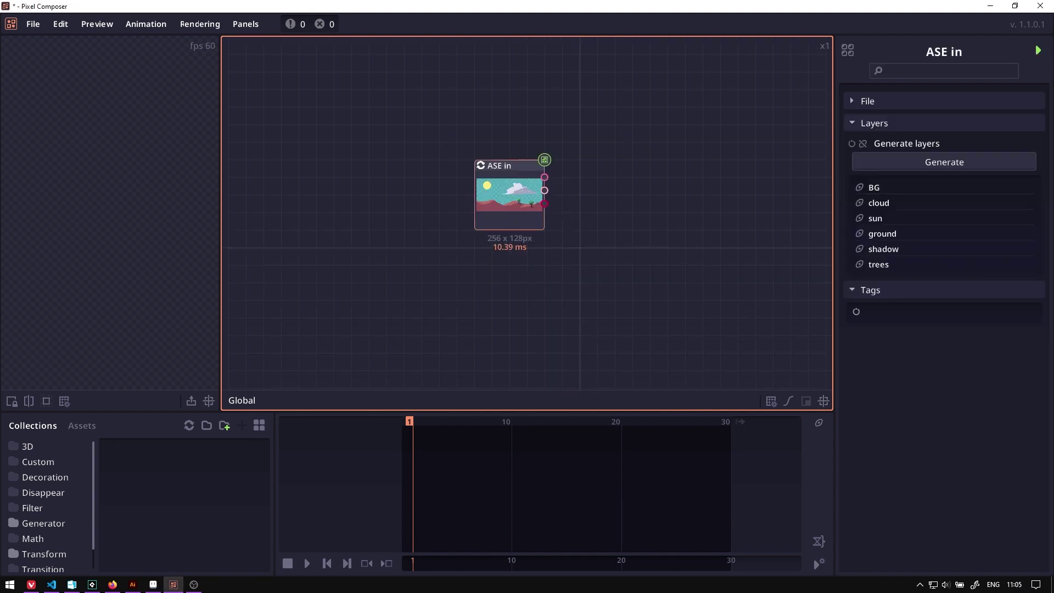
left_click(508, 175)
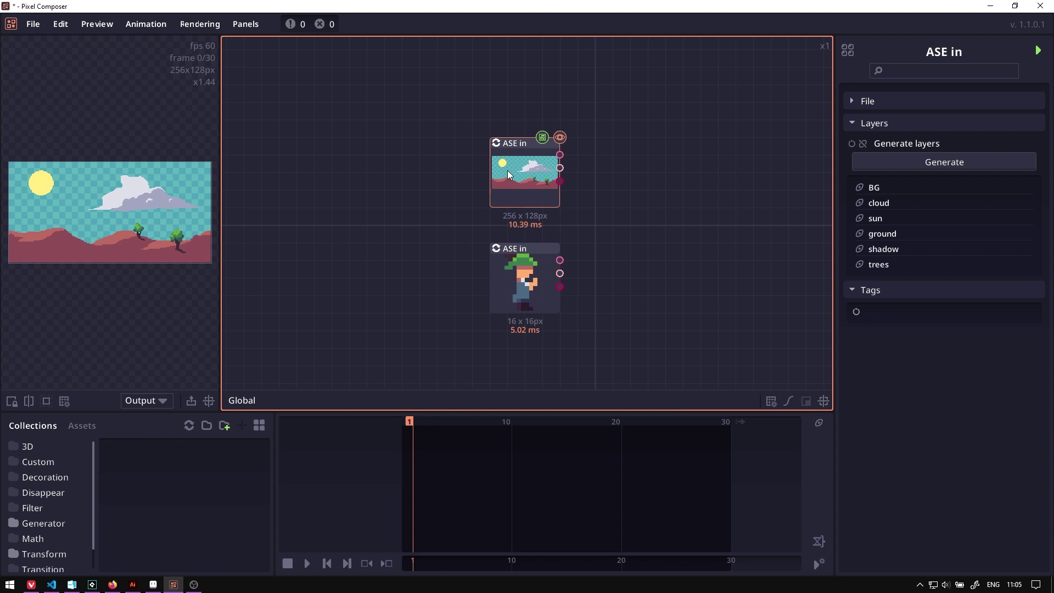
left_click_drag(219, 301, 372, 299)
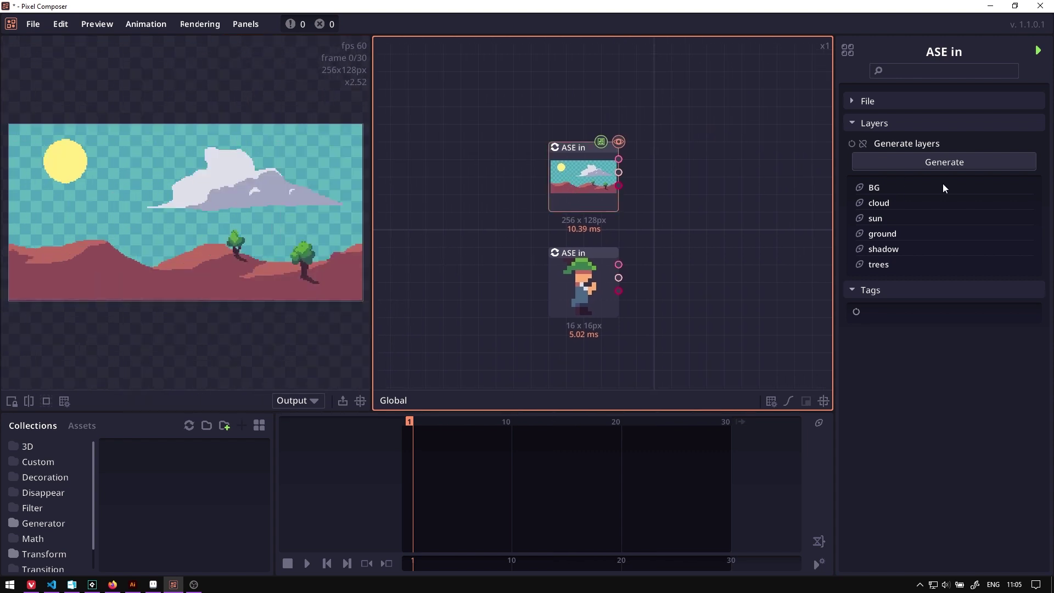
- Toggle the background file's BG, cloud and sun layers one at a time, restoring each
left_click(859, 188)
left_click(859, 188)
left_click(859, 200)
left_click(859, 200)
left_click(859, 218)
left_click(859, 217)
left_click_drag(497, 298, 486, 294)
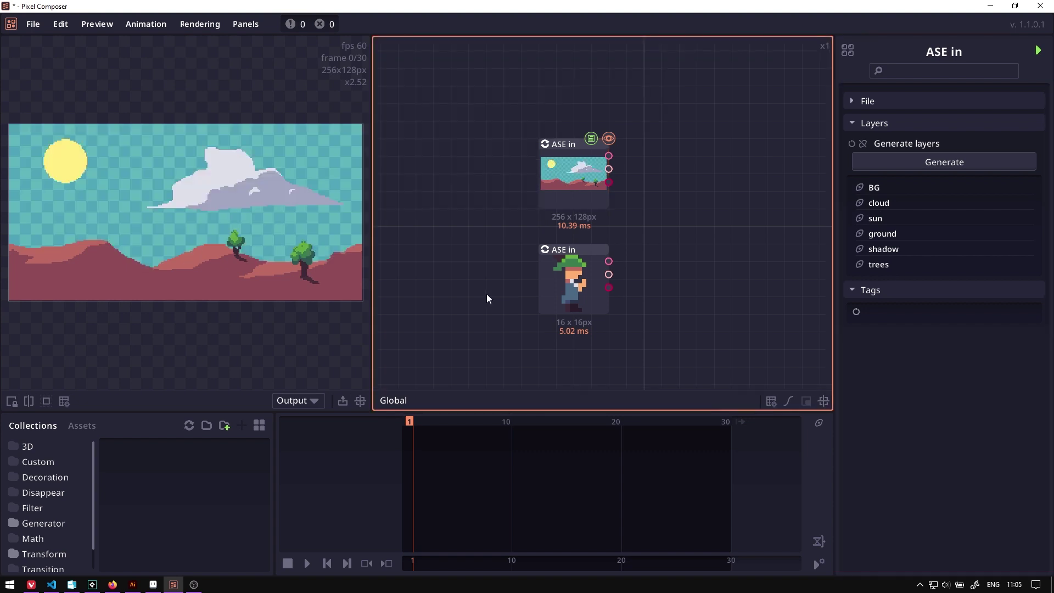
- Preview the character node and play its animation
left_click(558, 279)
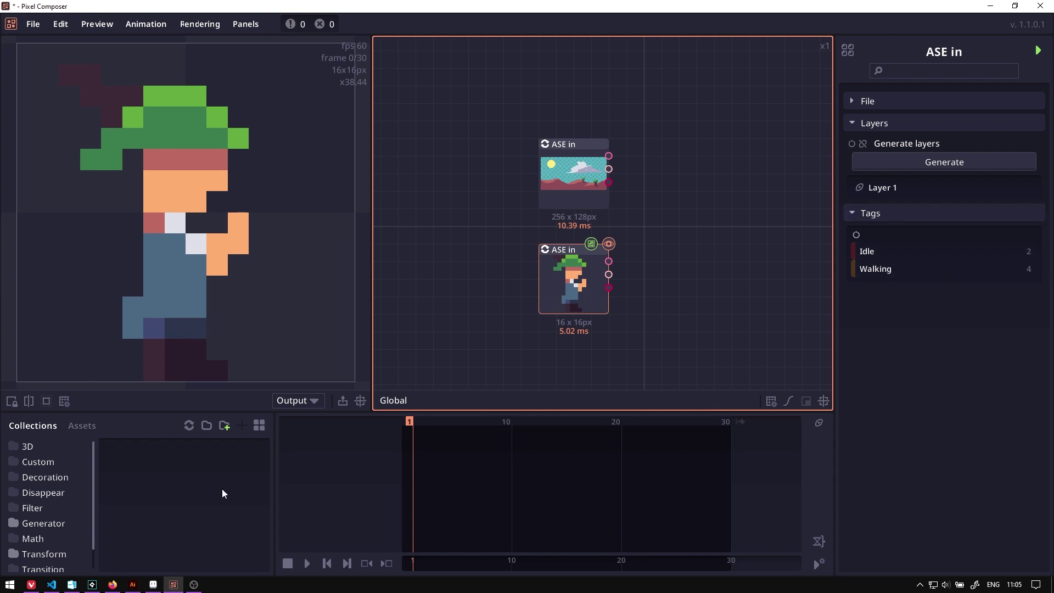
left_click(307, 563)
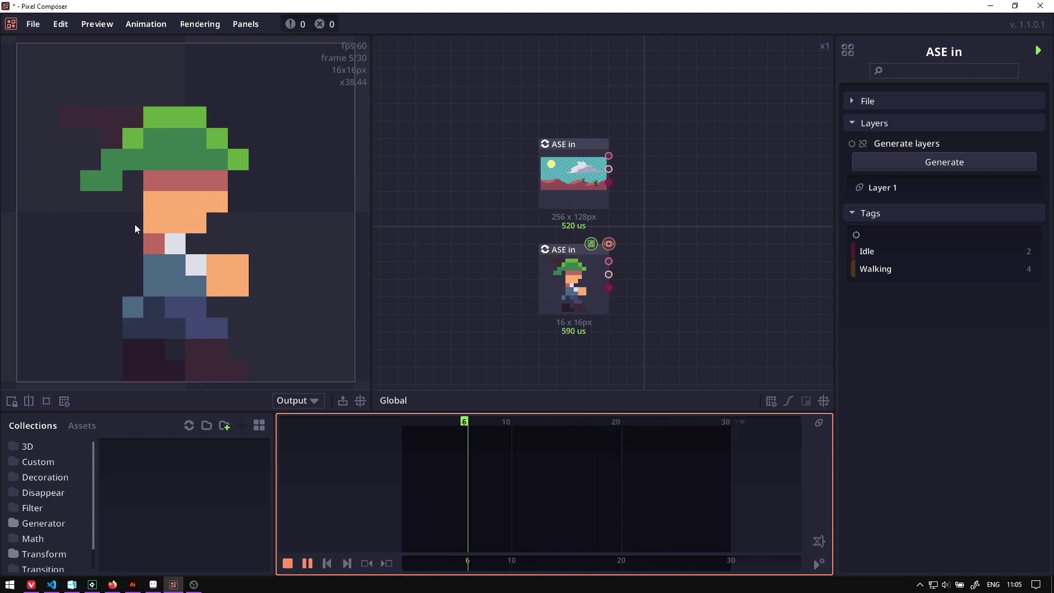
- Switch to Aseprite and recolour the character's hat on frame 1, filling dark green with crimson and light green with bright red
left_click(154, 584)
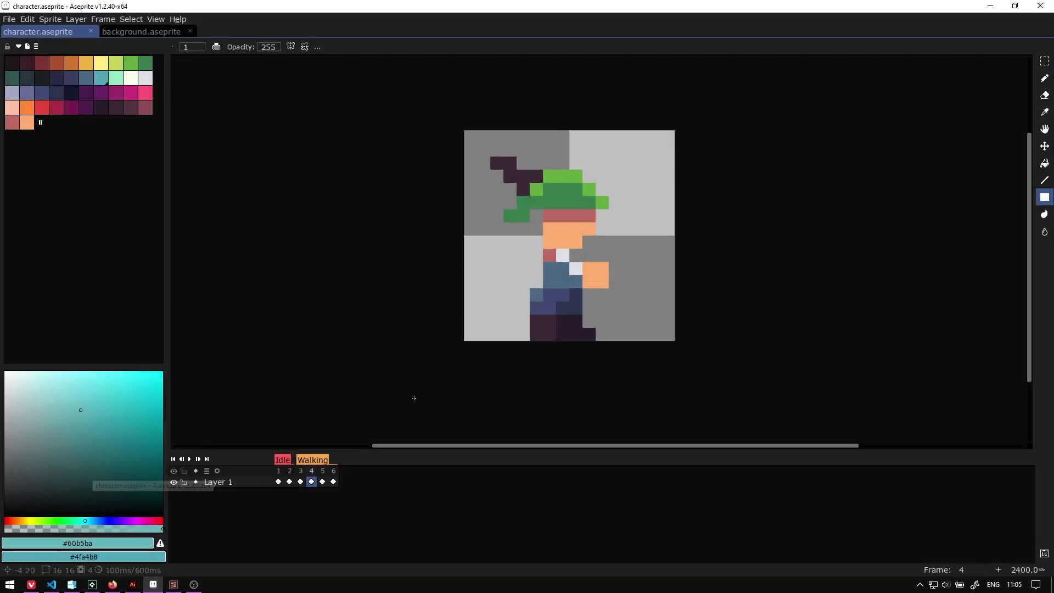
left_click(301, 482)
left_click(289, 482)
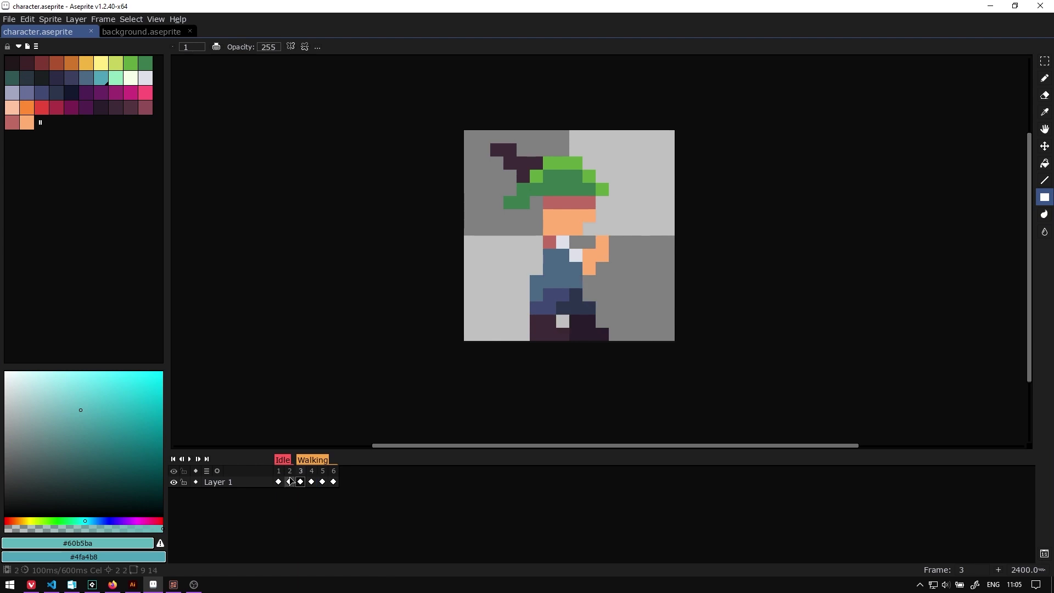
left_click(279, 481)
left_click(56, 108)
key("g")
left_click(548, 176)
left_click(72, 108)
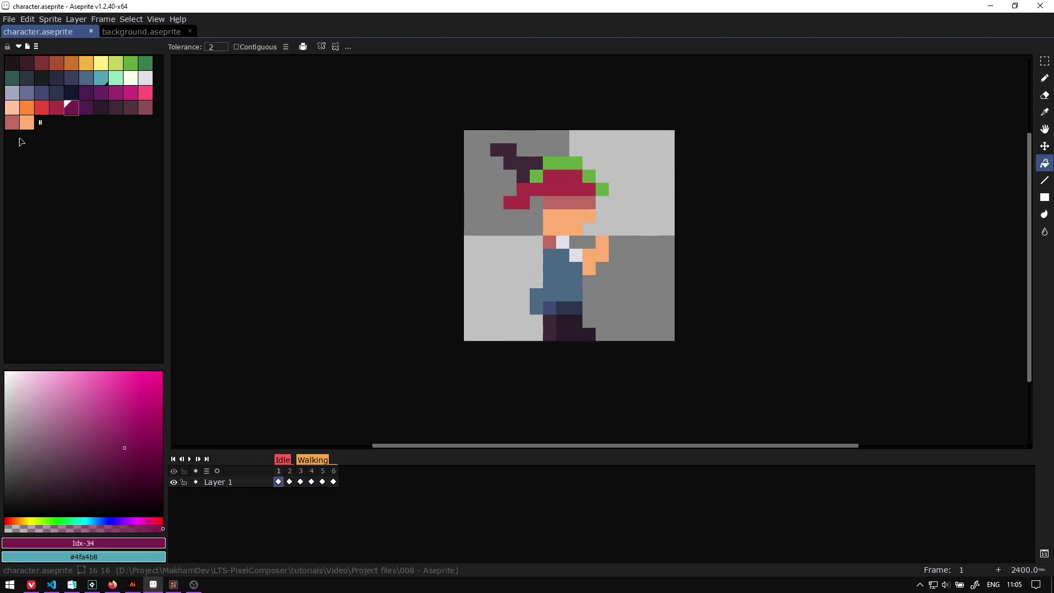
left_click(42, 107)
left_click(563, 166)
- Recolour the hat on frame 2 with the same two reds and save the character file
key("Right")
key("]")
left_click(555, 192)
key("ctrl+s")
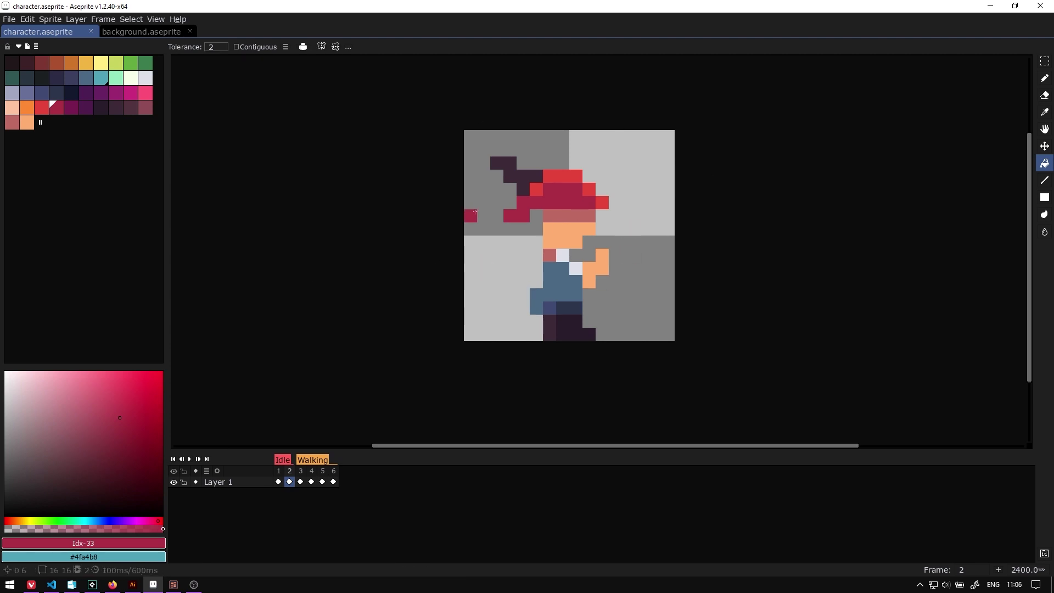
key("ctrl+z")
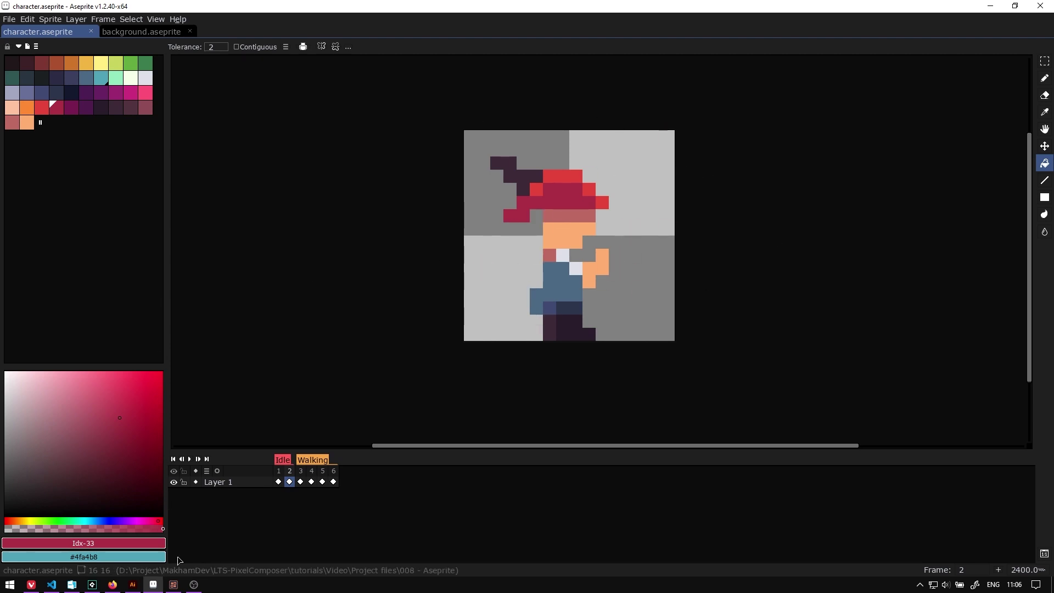
- Switch back to Pixel Composer, refresh the character node from its edited file, and scrub the timeline to check the frames
left_click(174, 584)
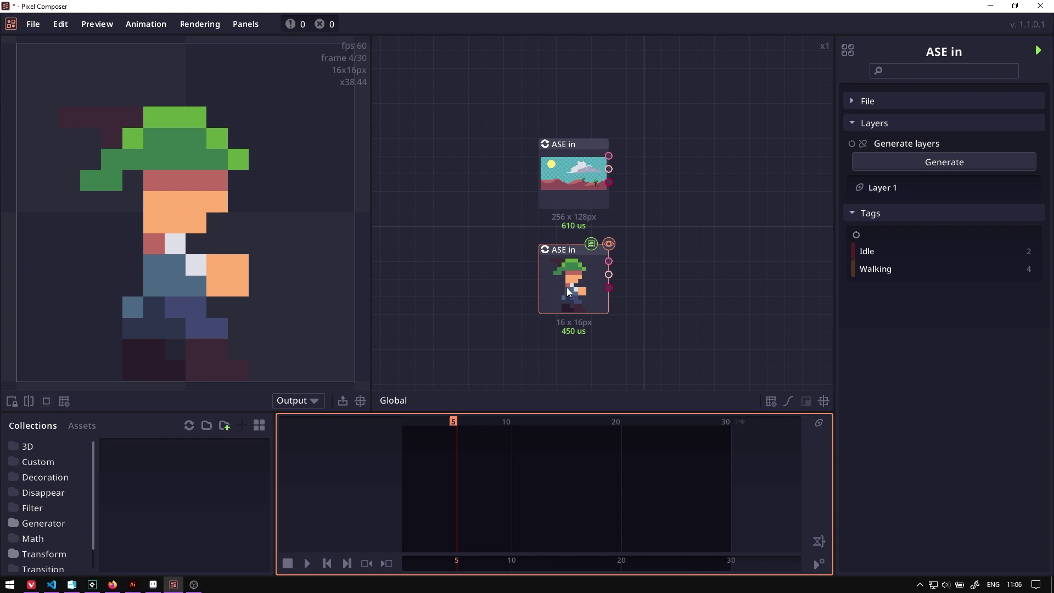
left_click(1039, 51)
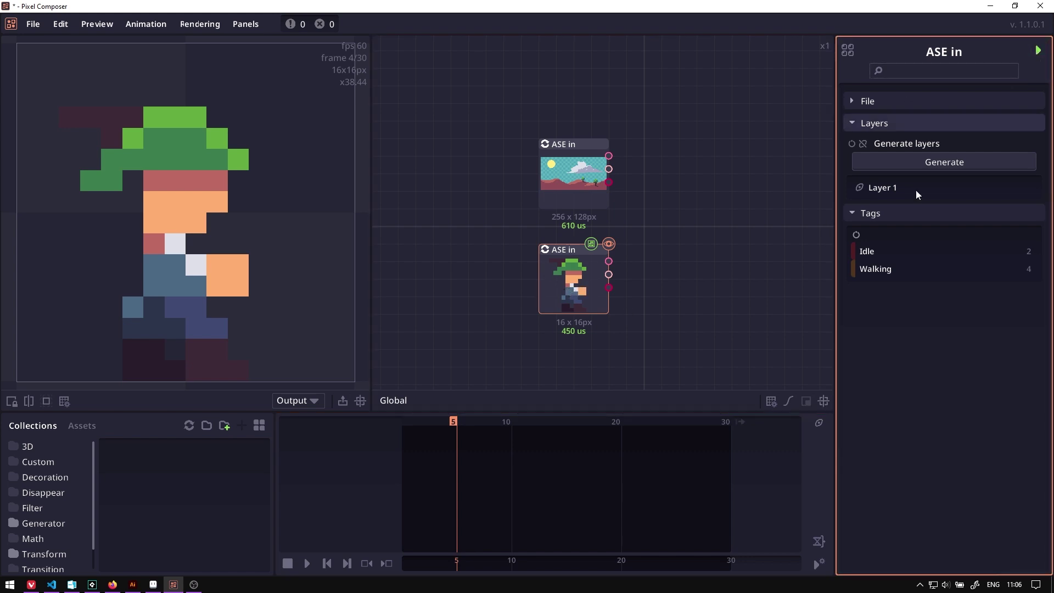
left_click_drag(450, 421, 406, 417)
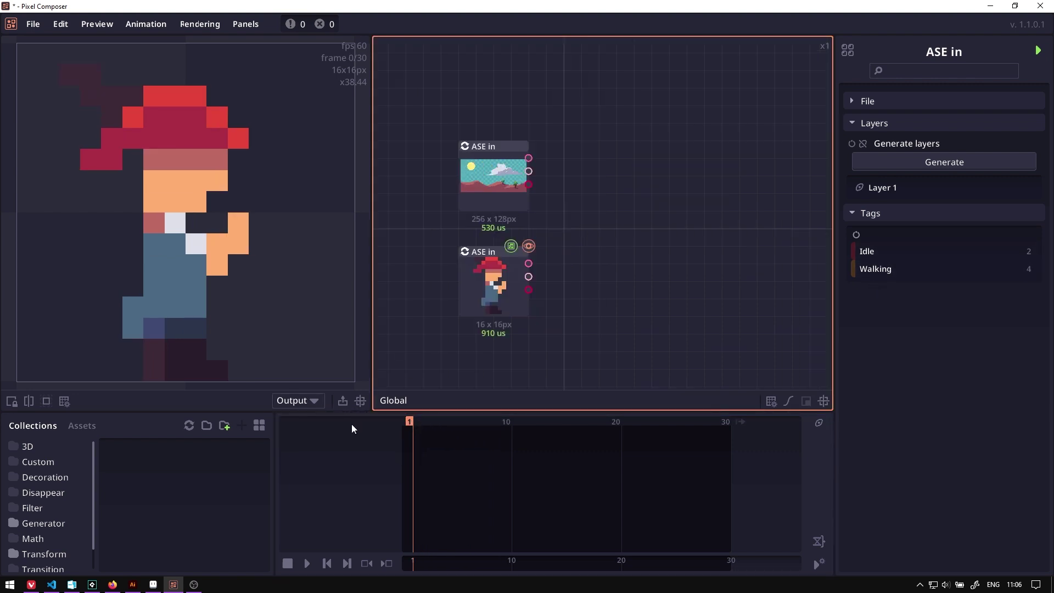
left_click_drag(407, 421, 612, 427)
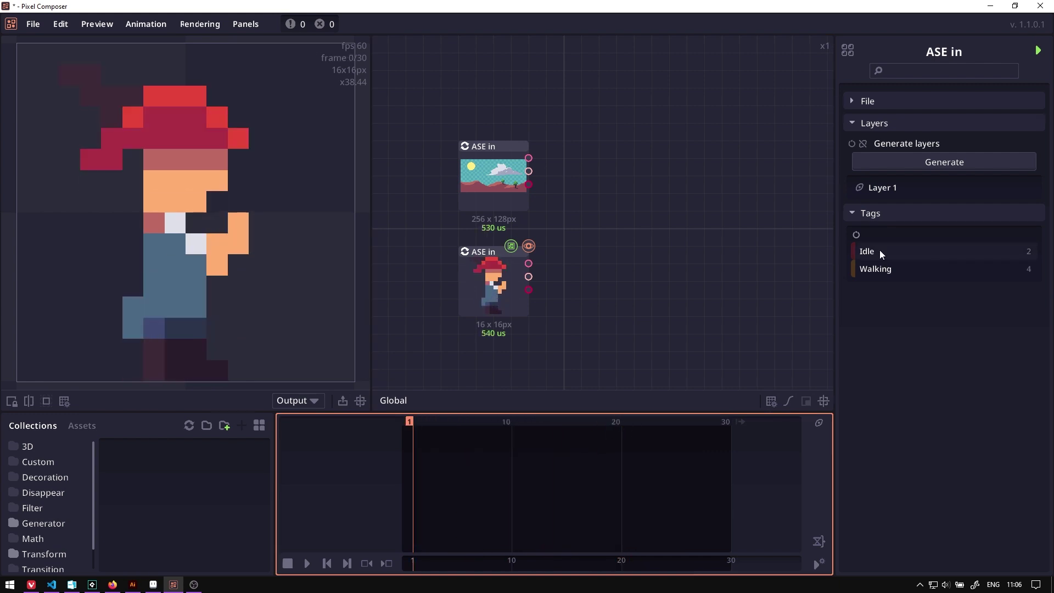
- Play the character's animation limited to the Idle tag, and switch it to the Walking tag
left_click(884, 251)
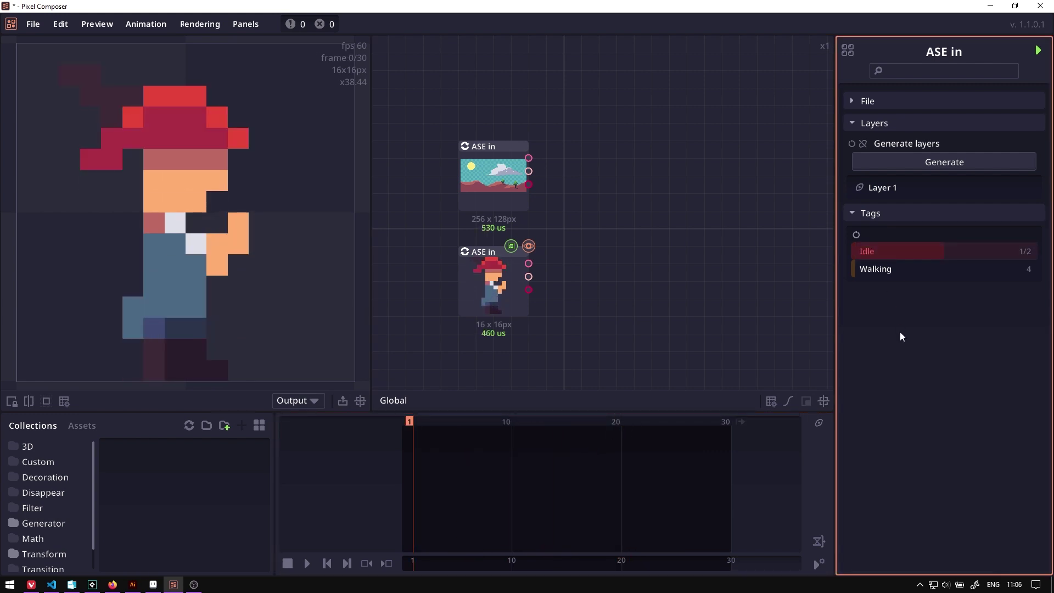
left_click(306, 564)
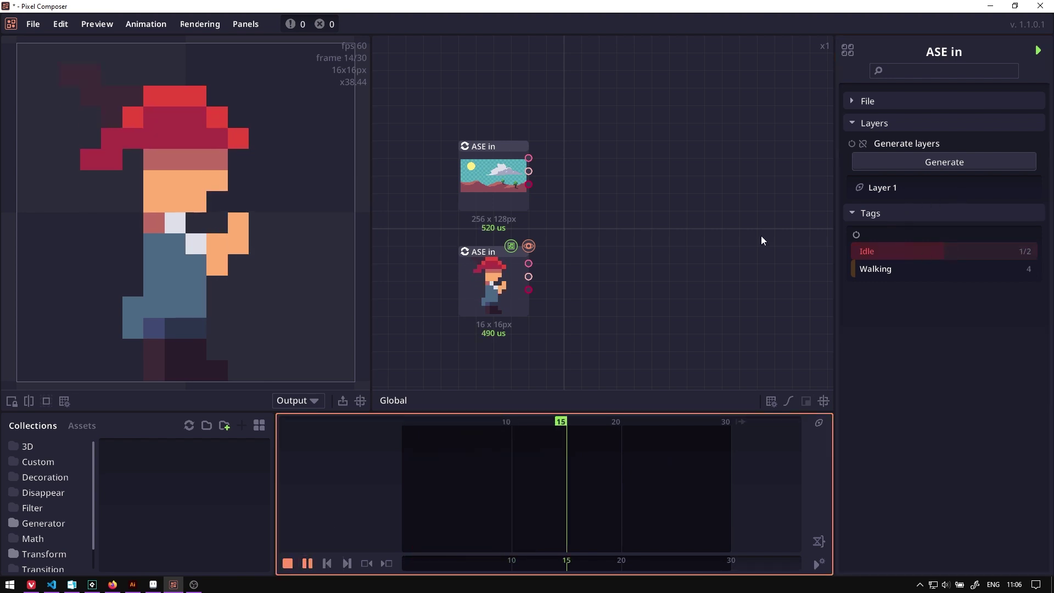
left_click(903, 272)
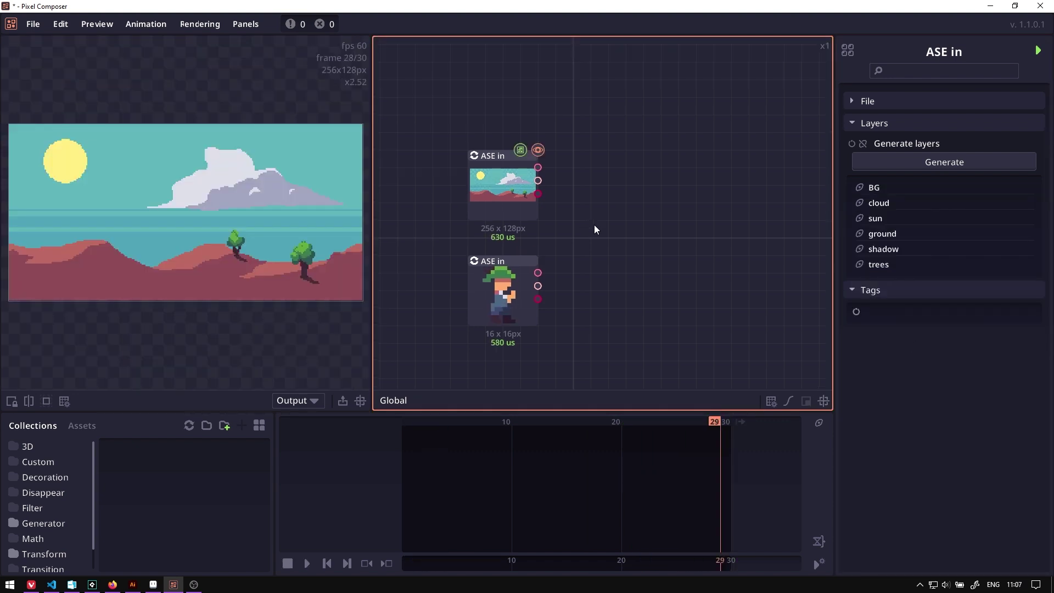
- Generate separate layer nodes from the background's ASE node
left_click_drag(595, 225, 587, 233)
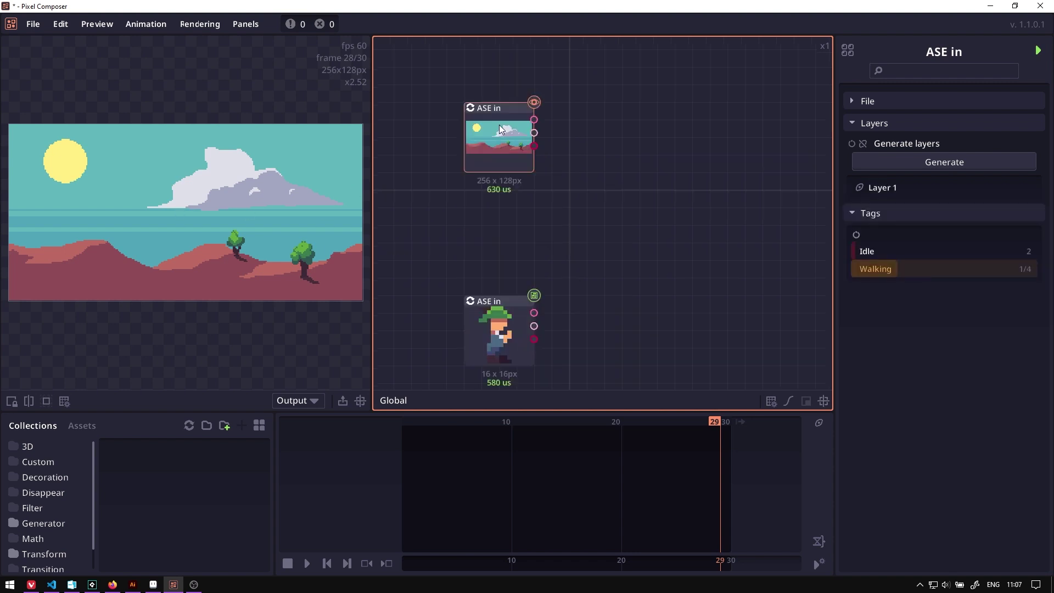
left_click(501, 140)
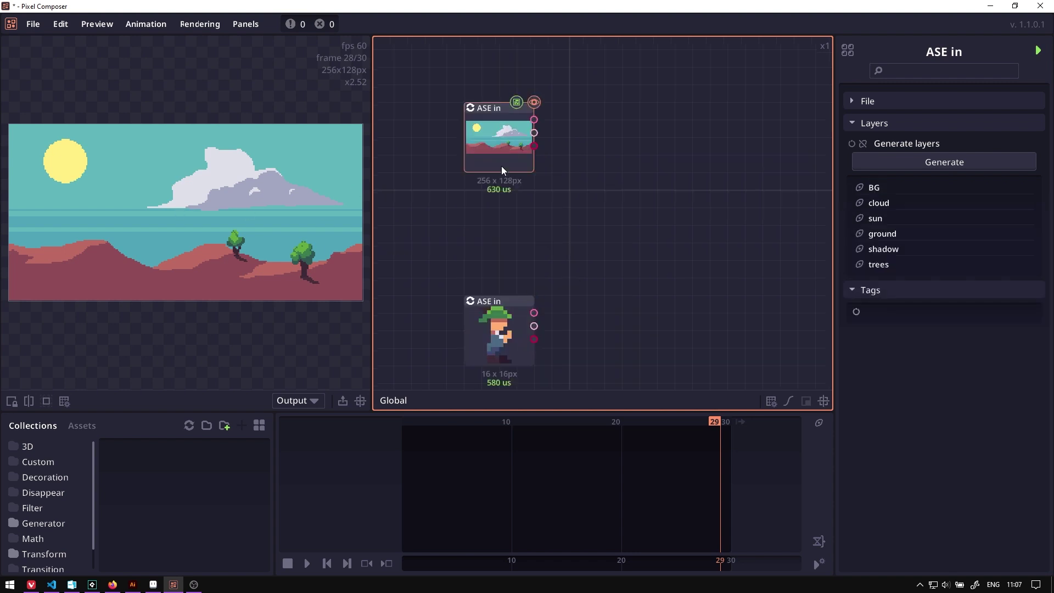
left_click(897, 159)
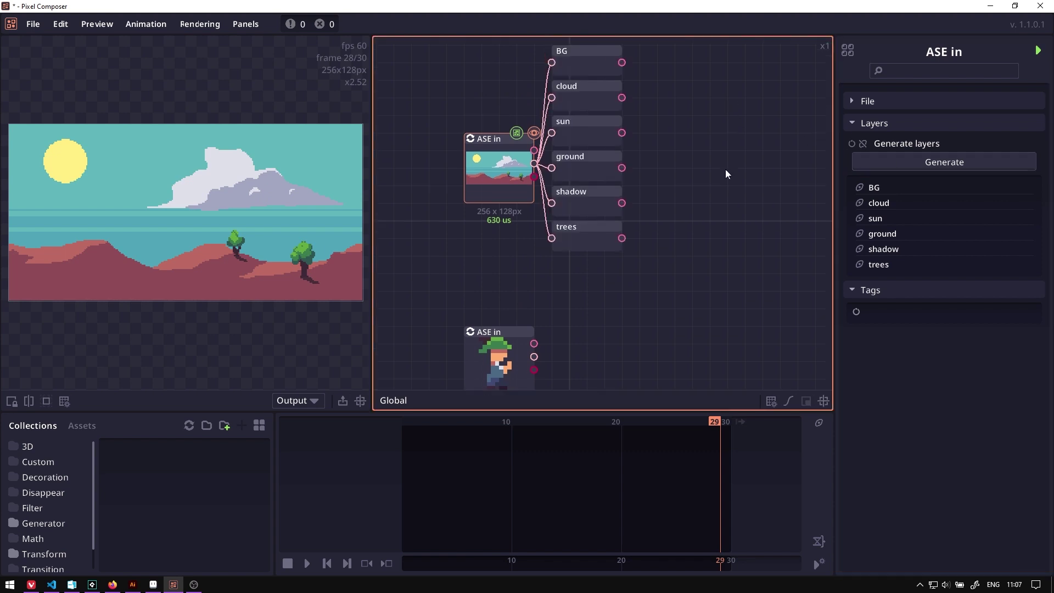
- Inspect the generated BG, cloud, sun and trees layer nodes individually
left_click(585, 128)
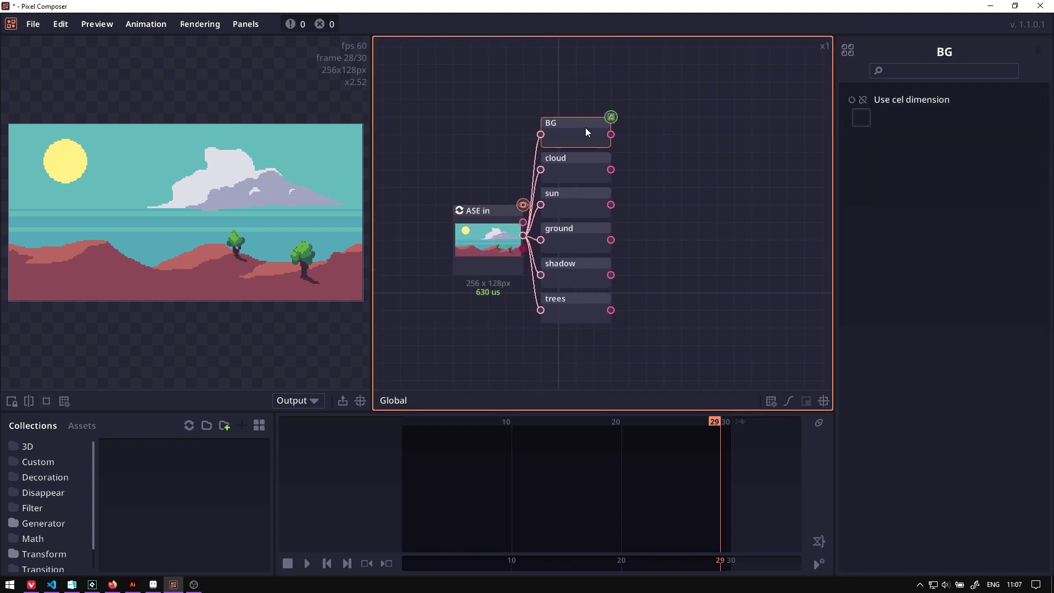
left_click(578, 179)
left_click(579, 200)
left_click(576, 309)
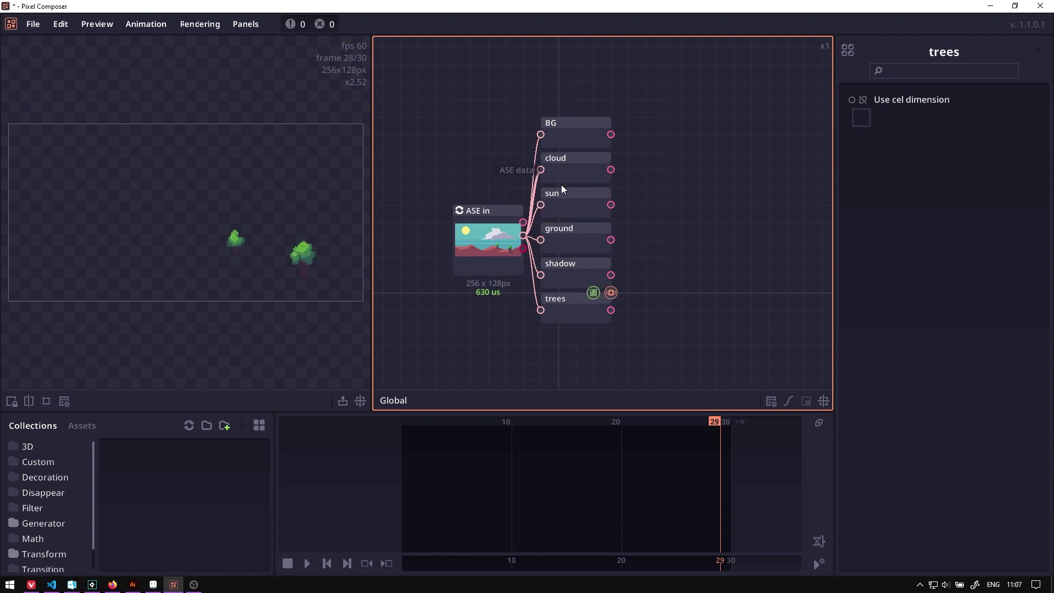
- Compose all six background layer nodes into one Composite node and preview the result
left_click_drag(714, 80, 574, 344)
right_click(581, 200)
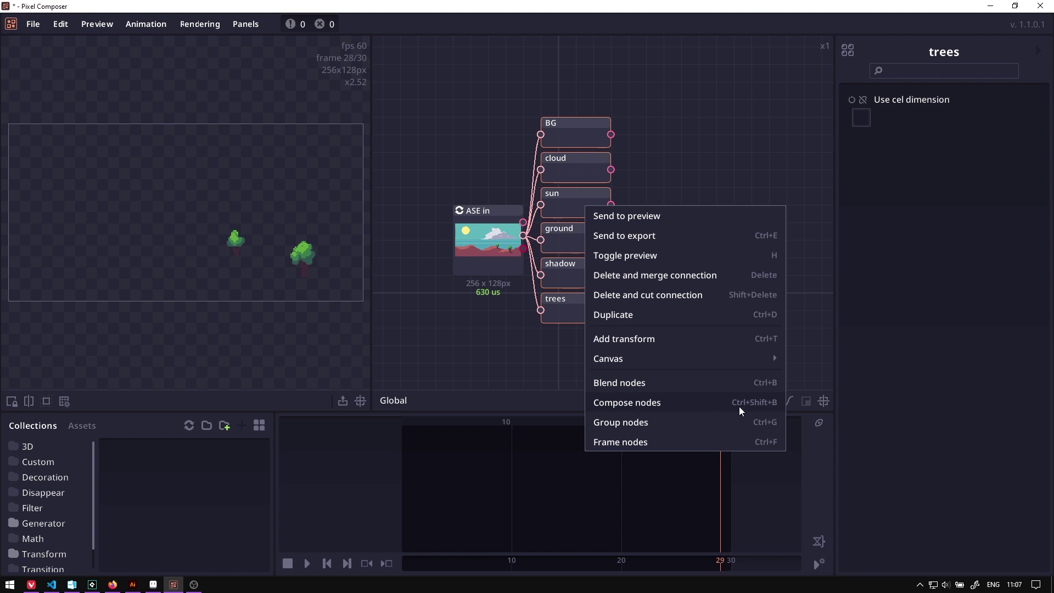
left_click(767, 404)
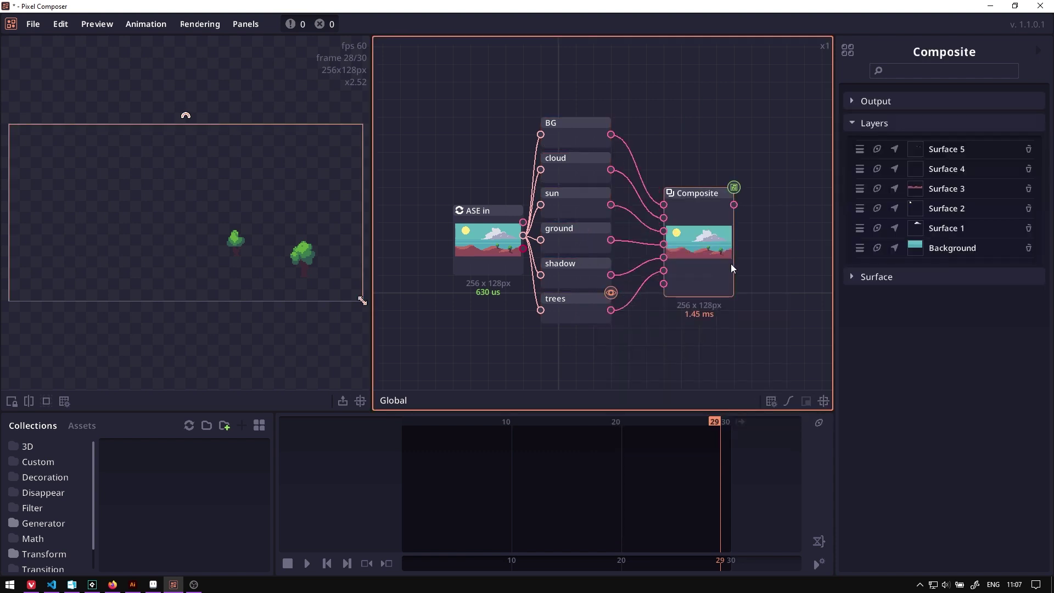
left_click_drag(739, 258, 744, 256)
double_click(737, 233)
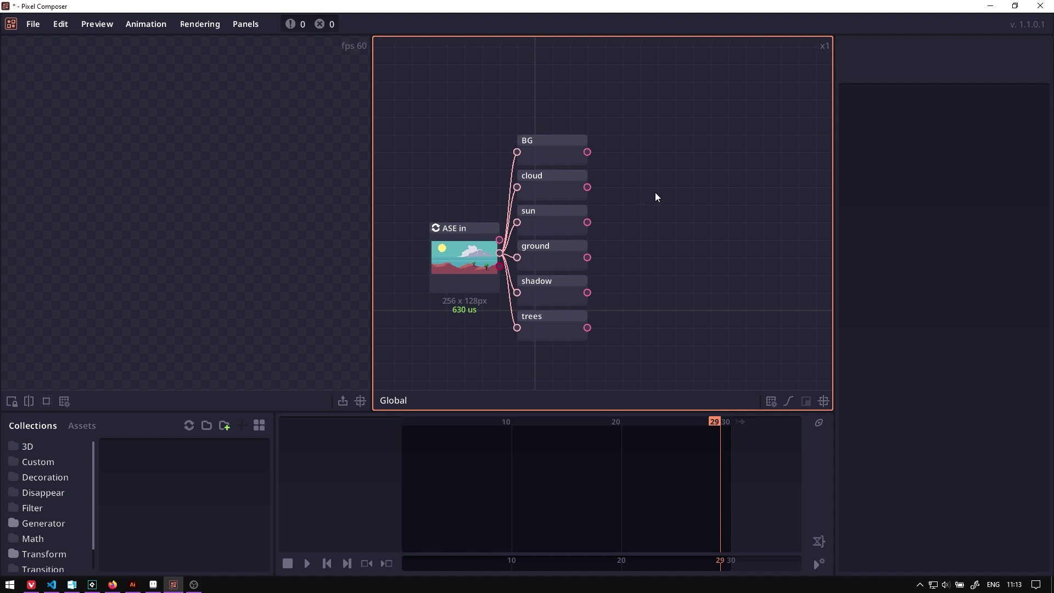
- Add a Camera node beside the layer nodes and connect the BG layer's output to its background input
right_click(665, 176)
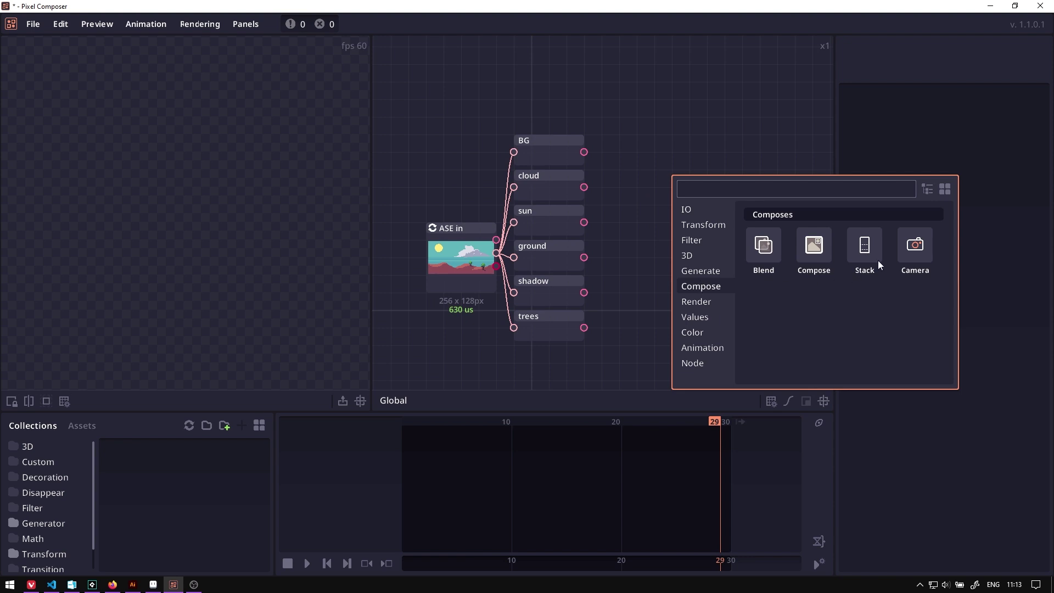
left_click(915, 247)
left_click_drag(700, 222, 720, 184)
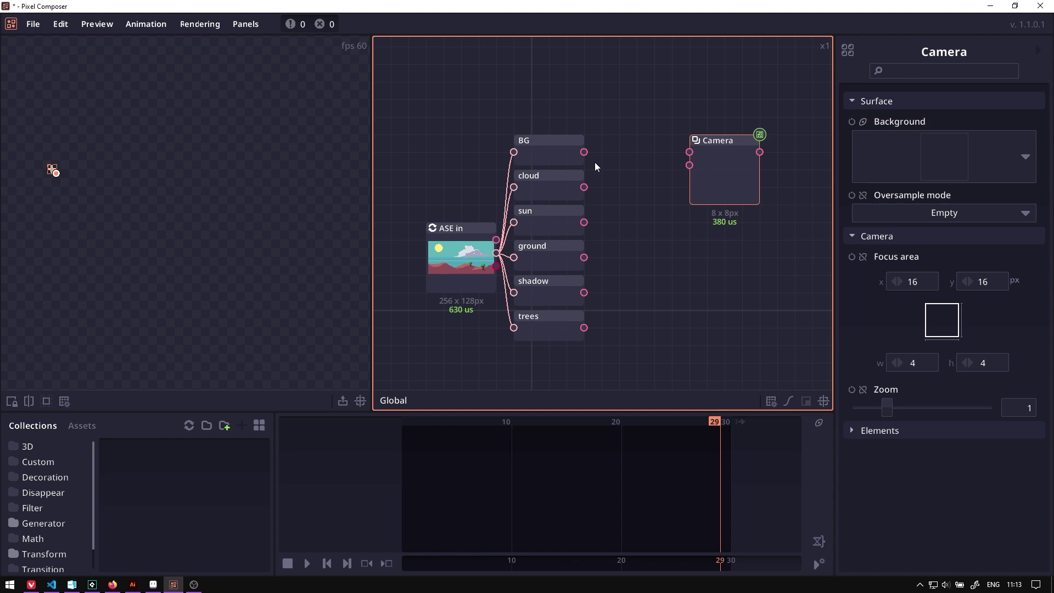
left_click_drag(584, 152, 690, 152)
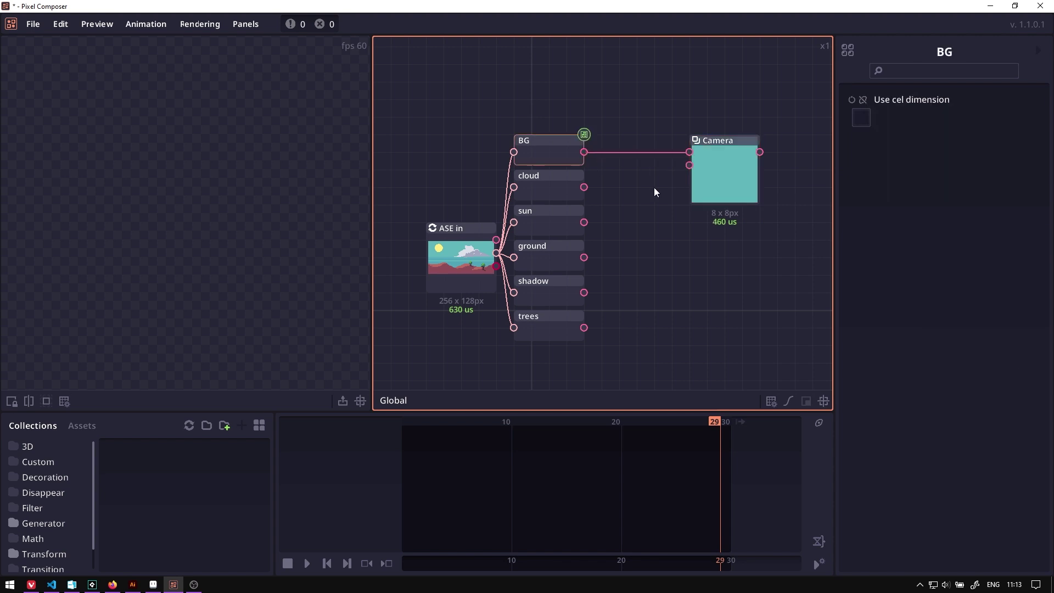
- Set the Camera's focus area to x 128, y 64, w 128 and h 64 so it covers the whole background
left_click(730, 189)
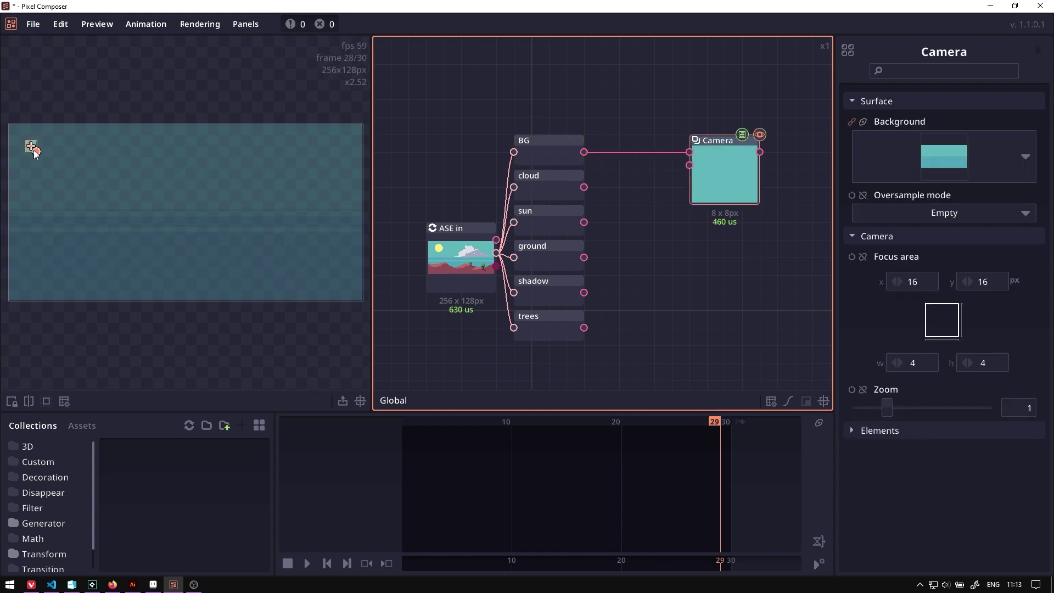
left_click_drag(34, 151, 94, 194)
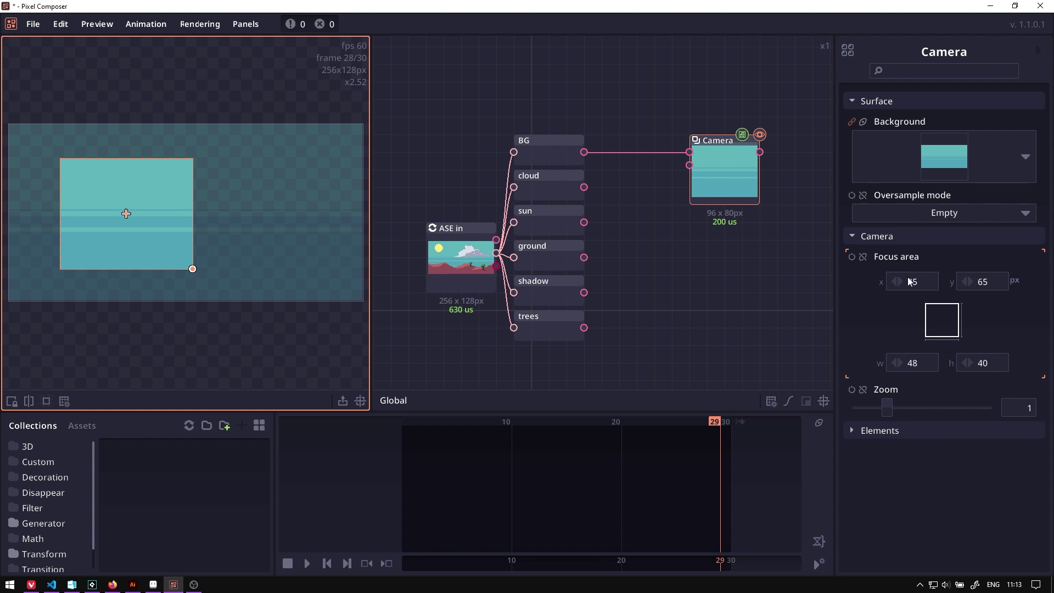
left_click(911, 282)
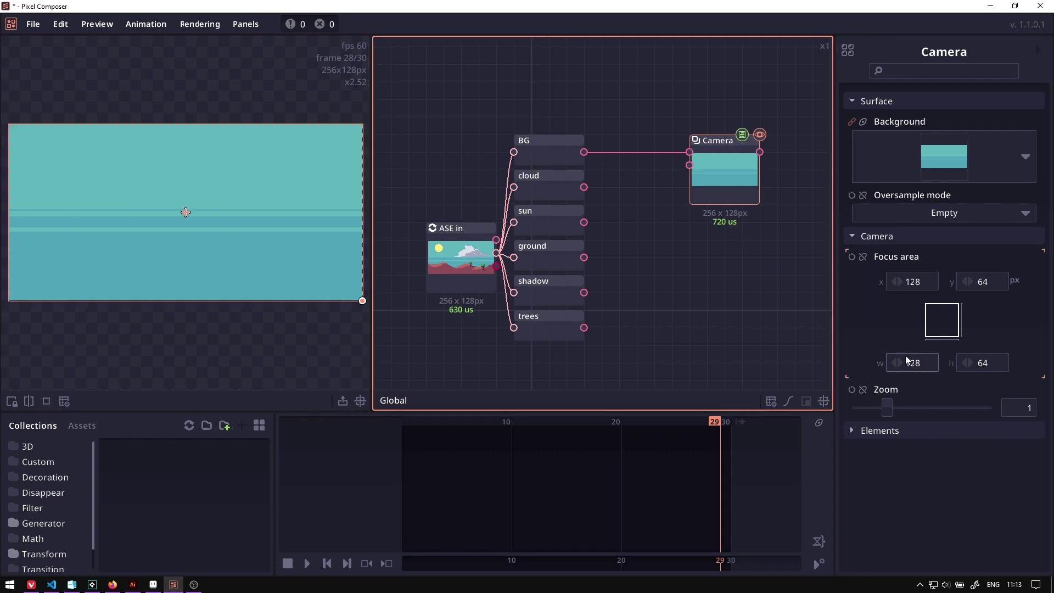
- Connect the sun and cloud layer outputs to the Camera's first two element inputs, with the sun behind the cloud
left_click_drag(466, 295, 461, 299)
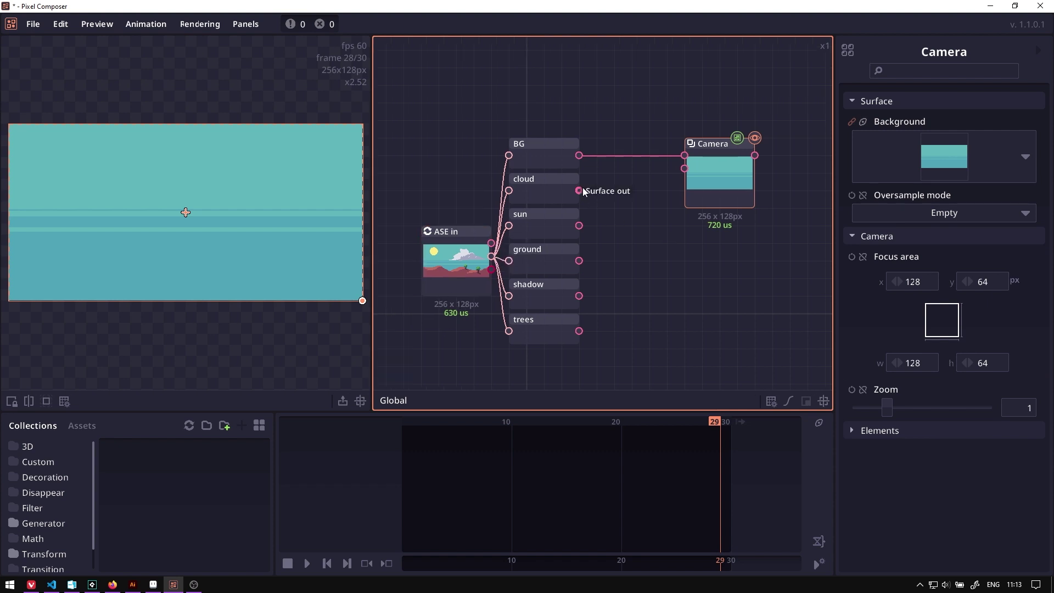
left_click_drag(580, 226, 686, 169)
left_click_drag(579, 191, 685, 182)
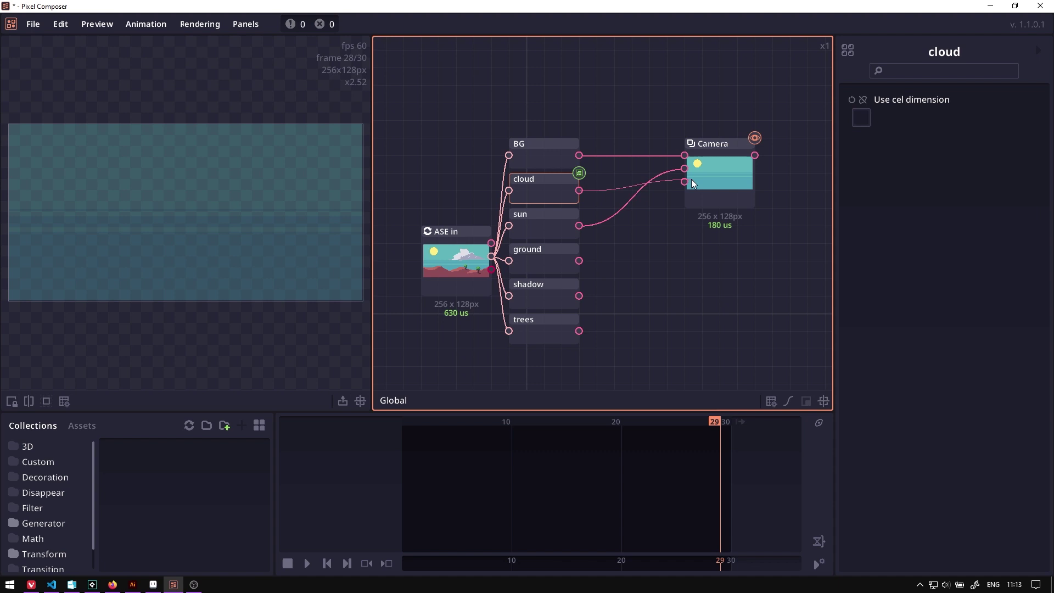
- Compose the ground, shadow and trees nodes into one Composite and connect it to the Camera's third element input
left_click_drag(630, 360, 540, 248)
right_click(540, 248)
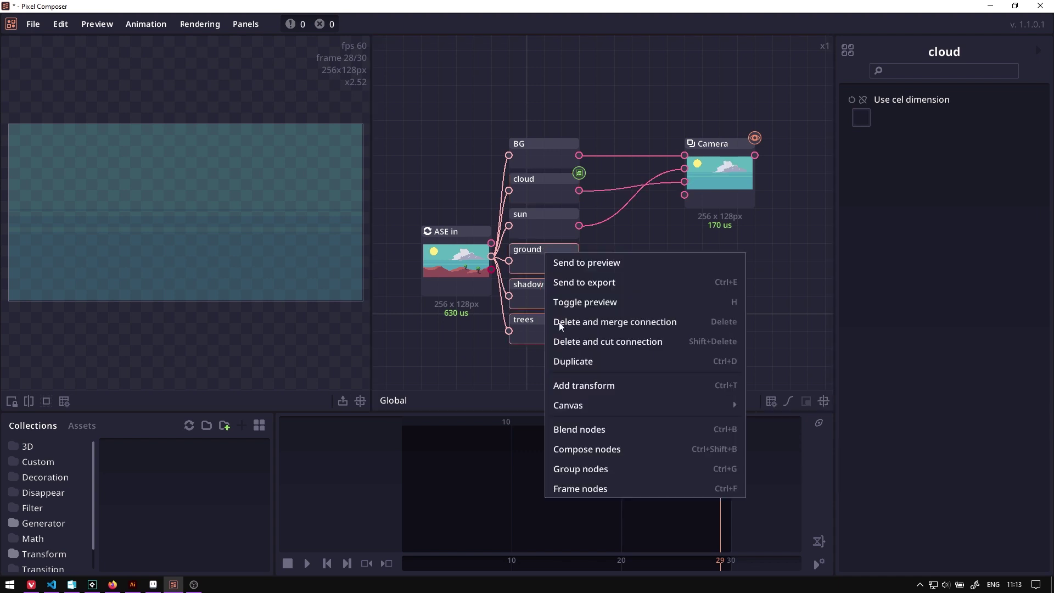
left_click(647, 452)
- Shift the Camera's focus area sideways past the background's edge and set the oversample mode to Repeat
left_click(925, 283)
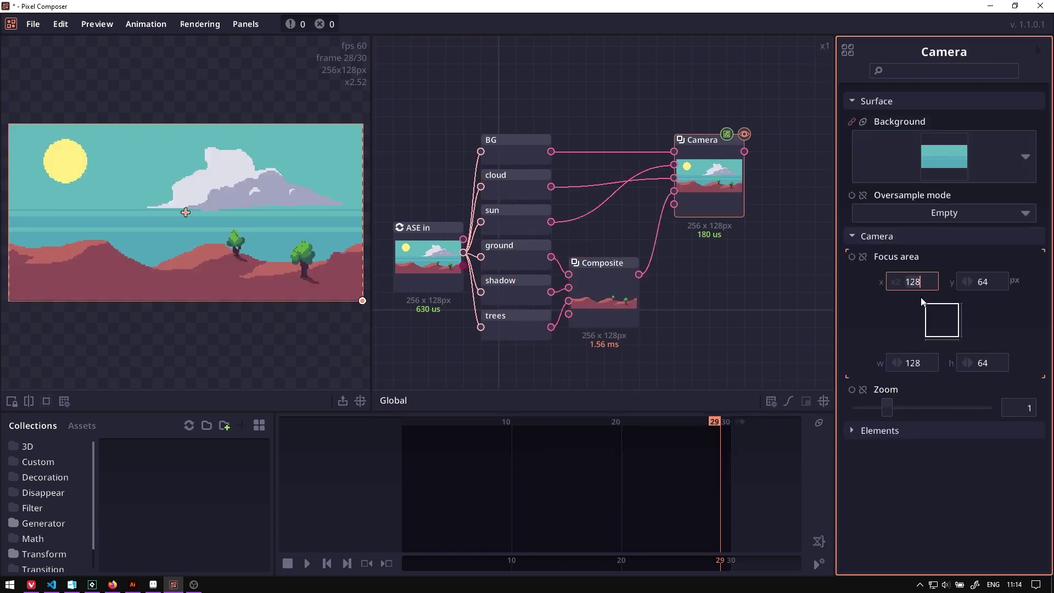
left_click_drag(921, 302, 916, 189)
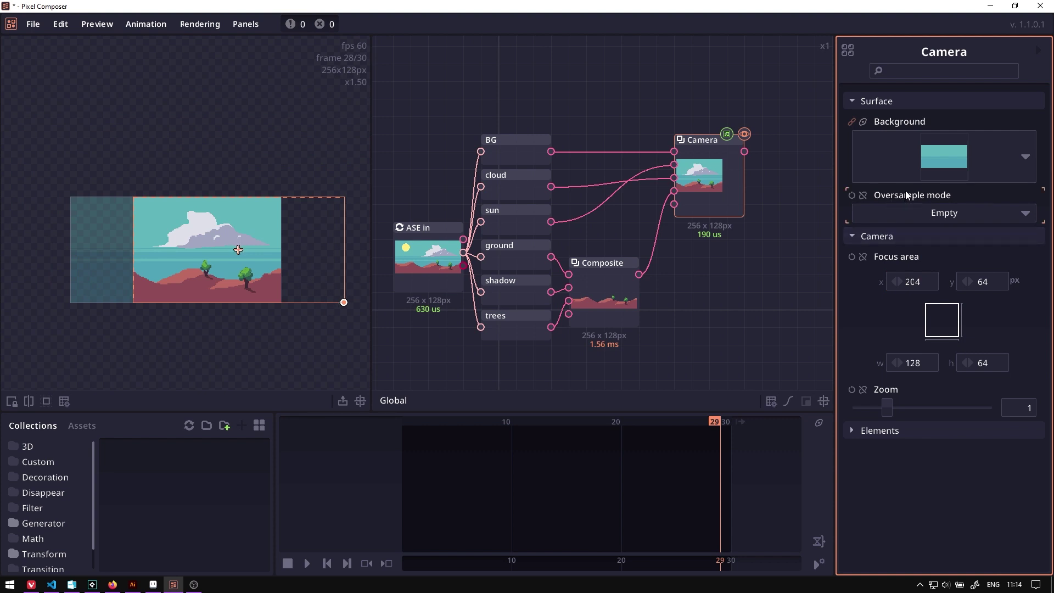
left_click(933, 218)
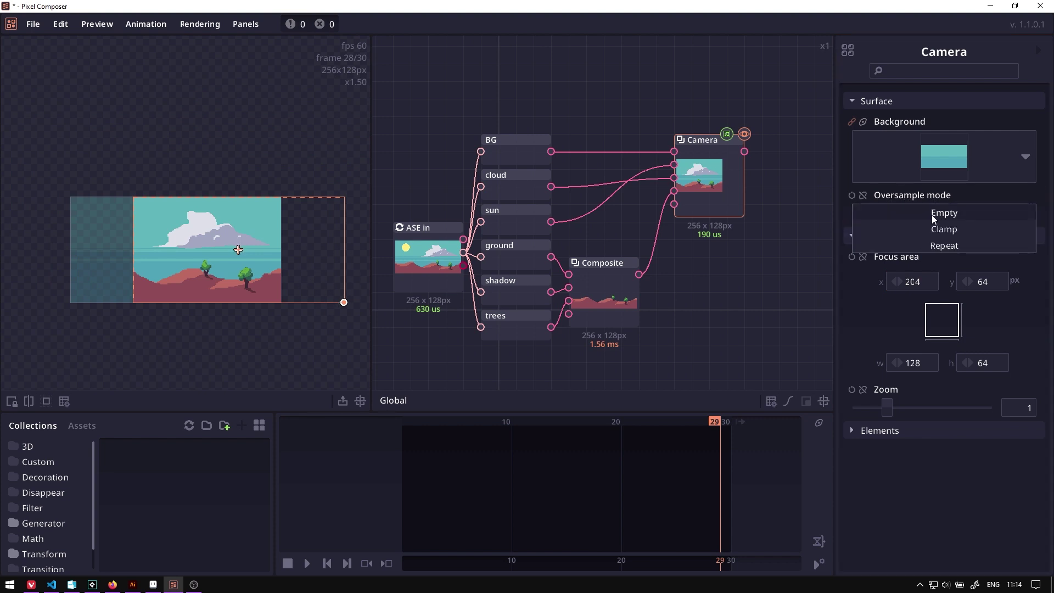
left_click(947, 247)
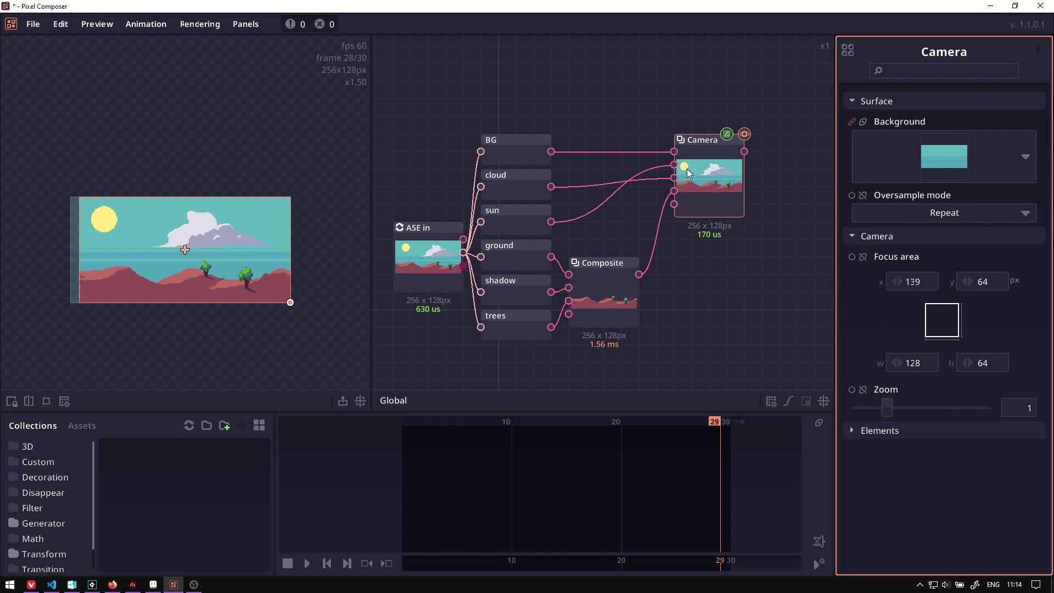
- Set the sun element's parallax to x -1 and z 1 and test it by shifting the focus area horizontally
left_click(849, 432)
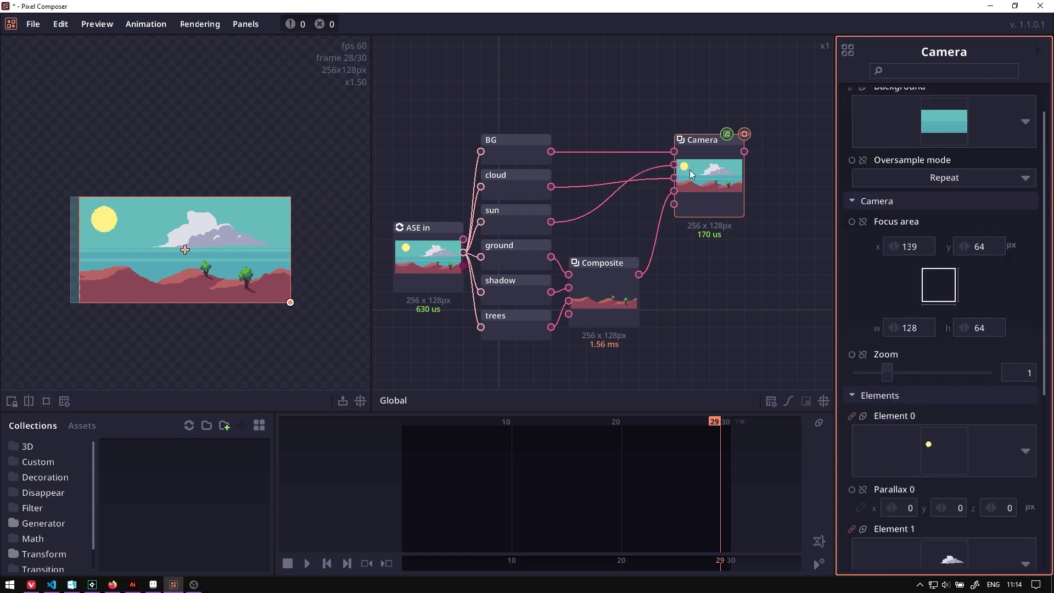
scroll(906, 343, "down", 3)
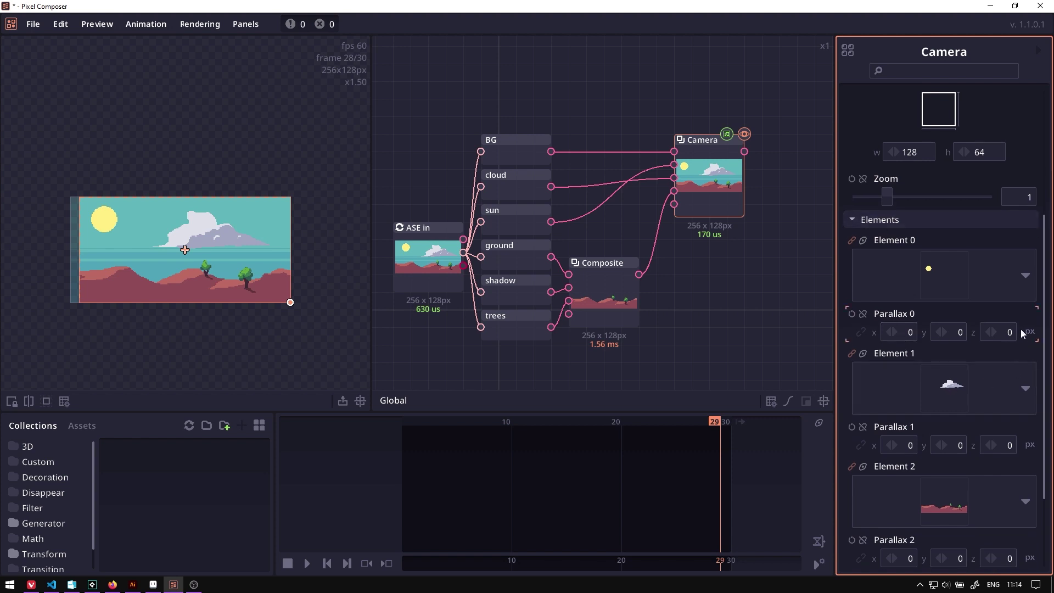
left_click(1009, 336)
type("1")
key("Return")
left_click_drag(902, 337, 898, 347)
scroll(894, 287, "up", 3)
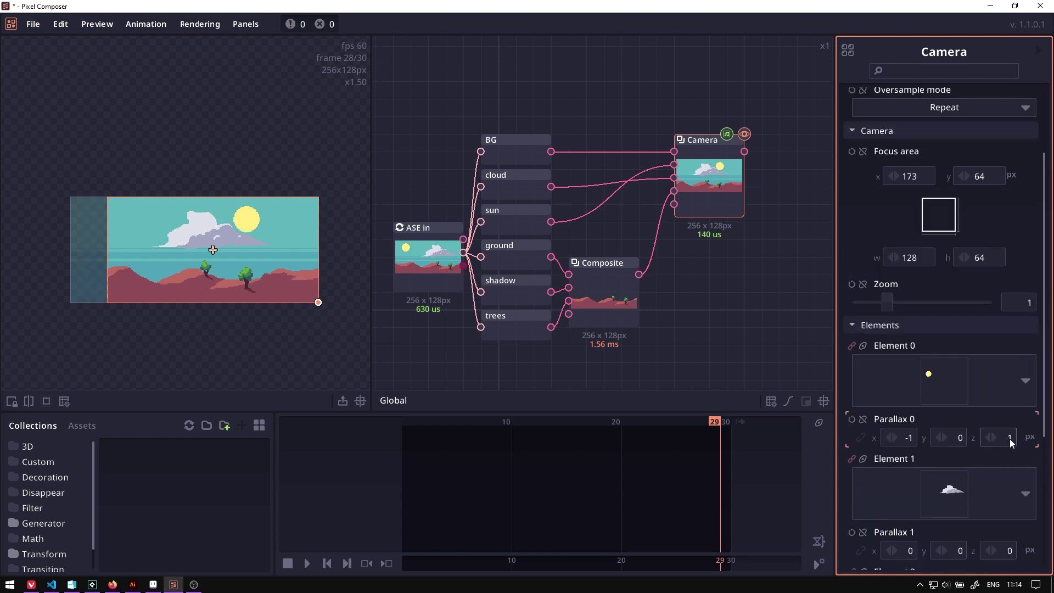
left_click_drag(930, 179, 301, 271)
- Insert a Transform node between the sun layer and the Camera and shift the sun horizontally with its position
right_click(556, 212)
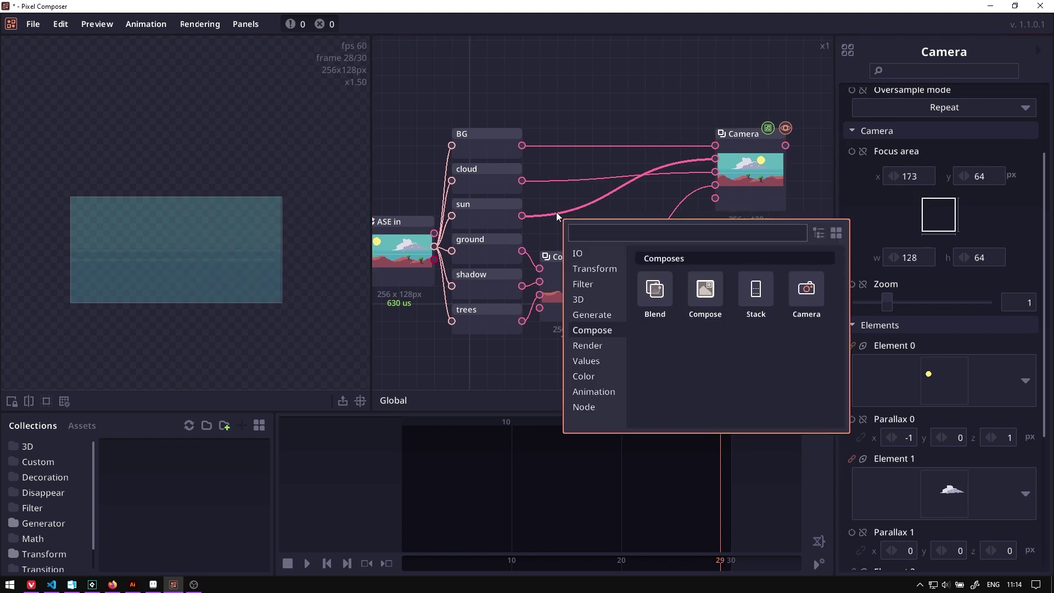
left_click(594, 269)
left_click(655, 289)
left_click_drag(581, 249, 564, 232)
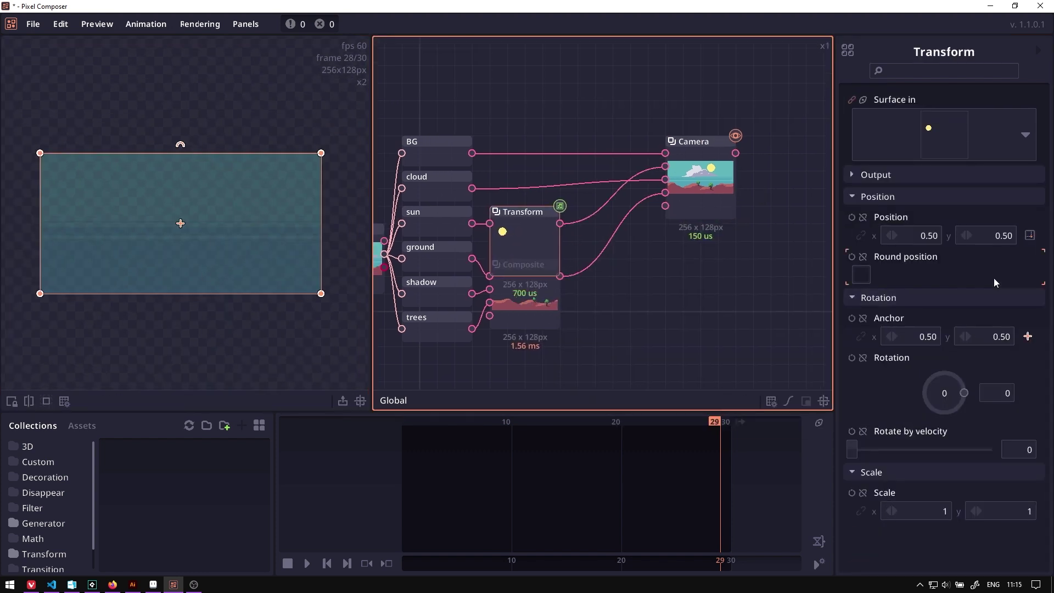
left_click_drag(912, 236, 966, 134)
left_click(701, 368)
left_click_drag(913, 236, 917, 273)
- Set the cloud element's parallax in the Camera node to x 0.1 and z 1
left_click(684, 170)
scroll(940, 403, "down", 1)
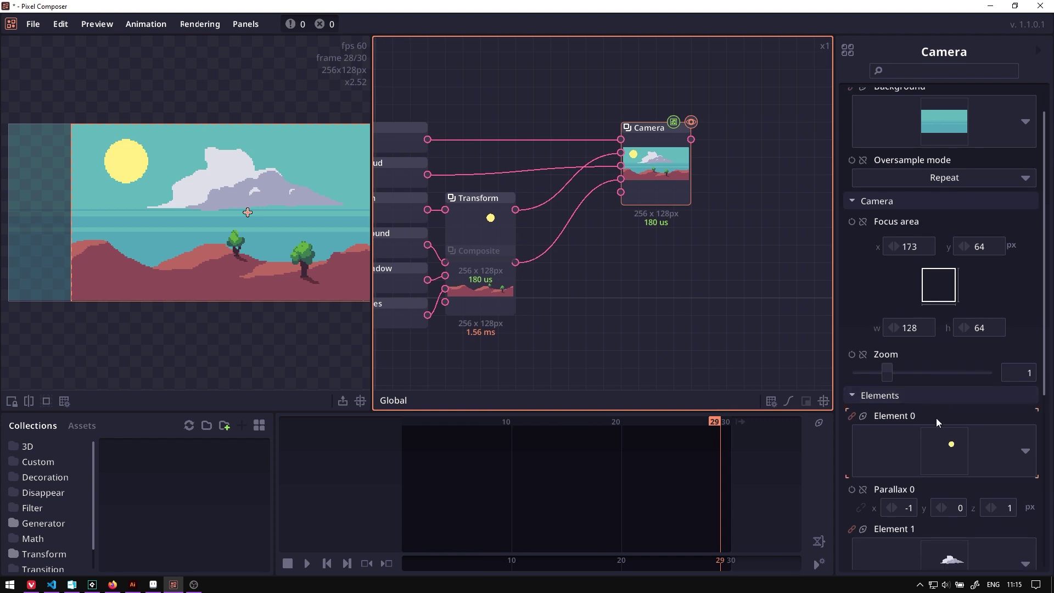
scroll(937, 418, "down", 4)
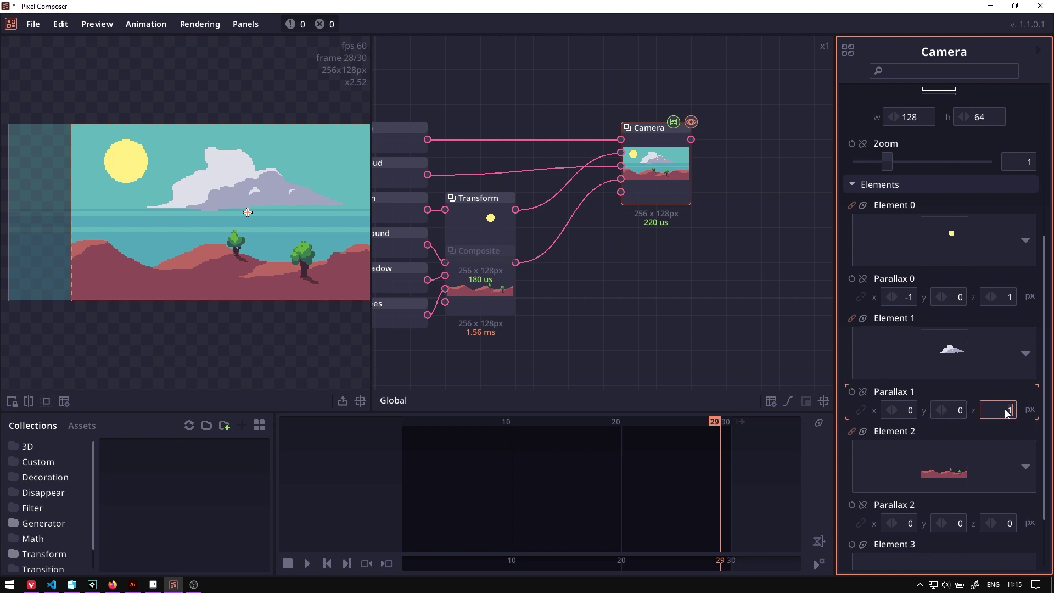
left_click(902, 411)
type(".1")
key("Return")
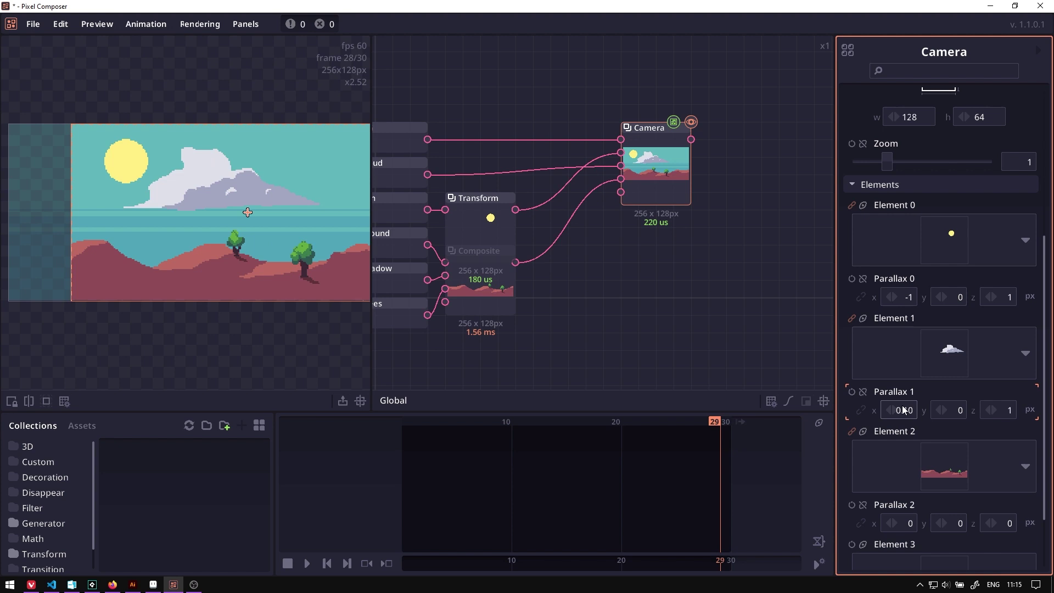
- Give the ground composite element a parallax depth of z 2 and a horizontal parallax amount
left_click(996, 522)
type("2")
key("Return")
type("-1")
key("Return")
- Test the parallax by shifting the Camera's focus area horizontally to x 114
scroll(704, 189, "up", 3)
left_click_drag(705, 189, 674, 241)
scroll(941, 219, "up", 5)
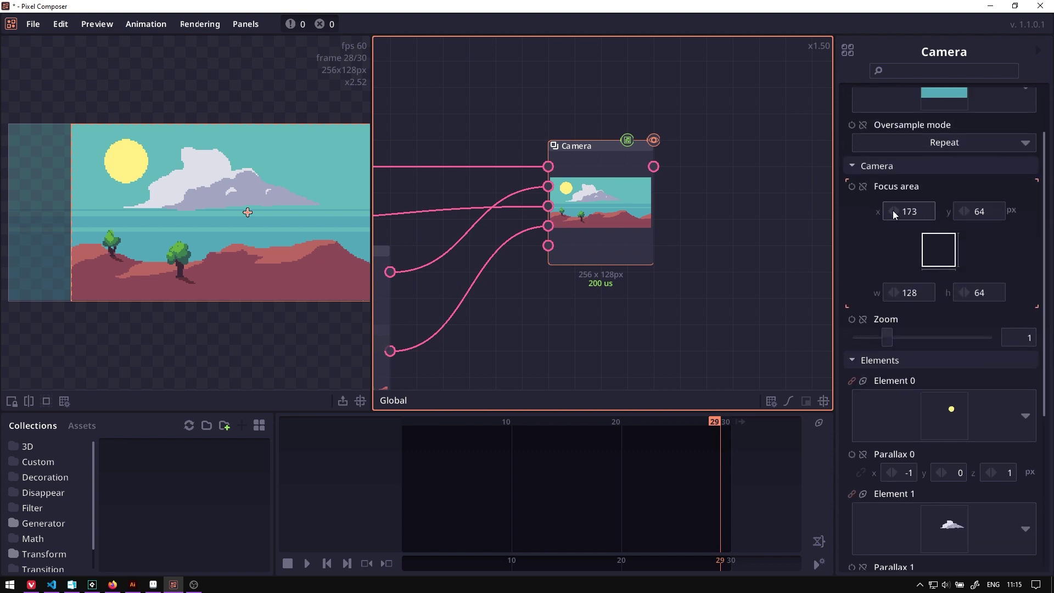
left_click_drag(893, 210, 24, 49)
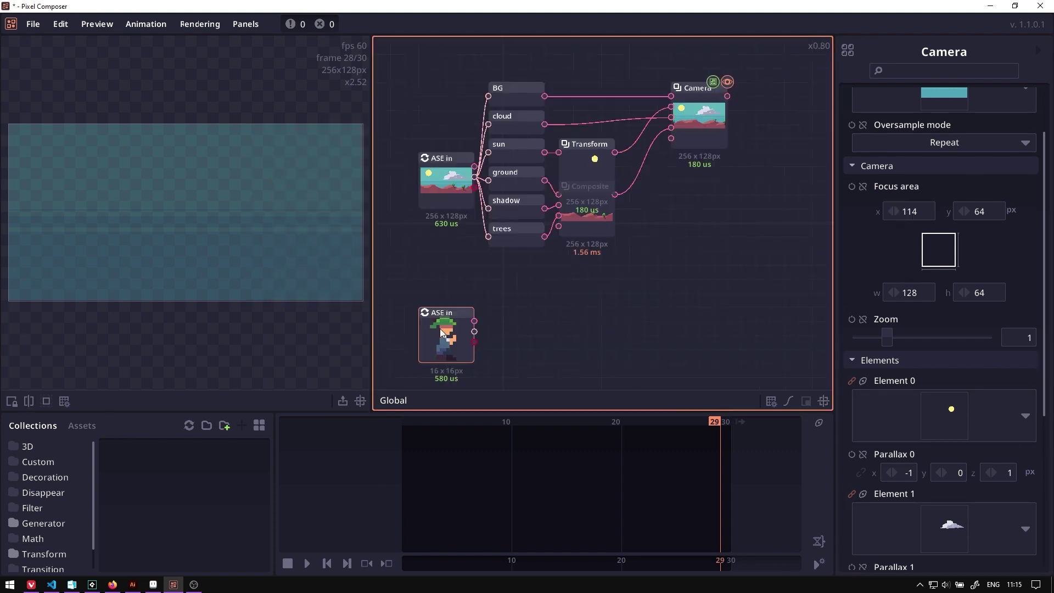
- Move the character's ASE in node below the background composite and attach a Transform node to it
left_click_drag(439, 328, 565, 293)
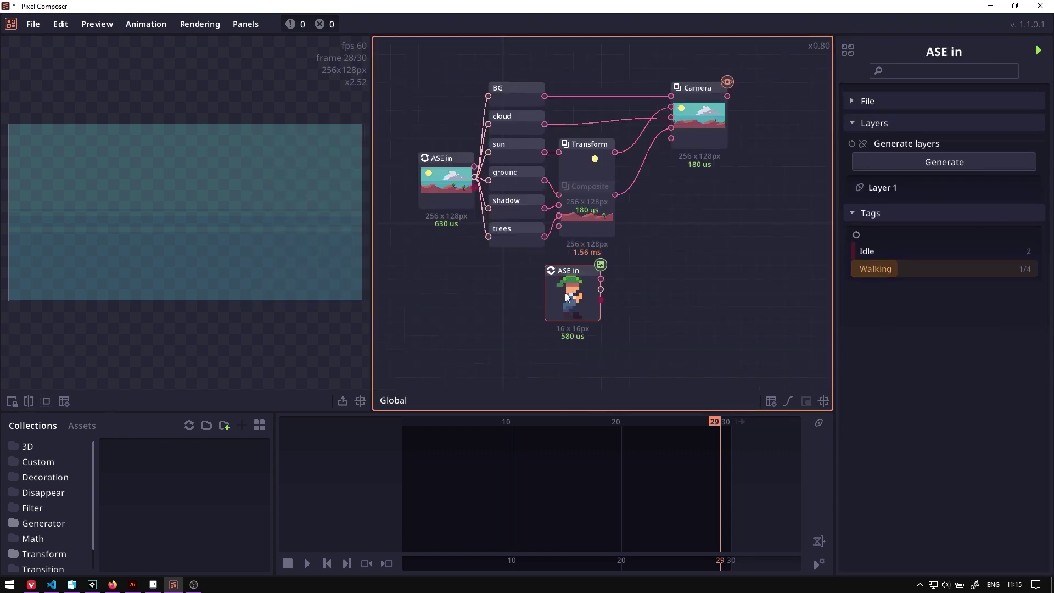
double_click(567, 289)
left_click_drag(674, 263, 629, 279)
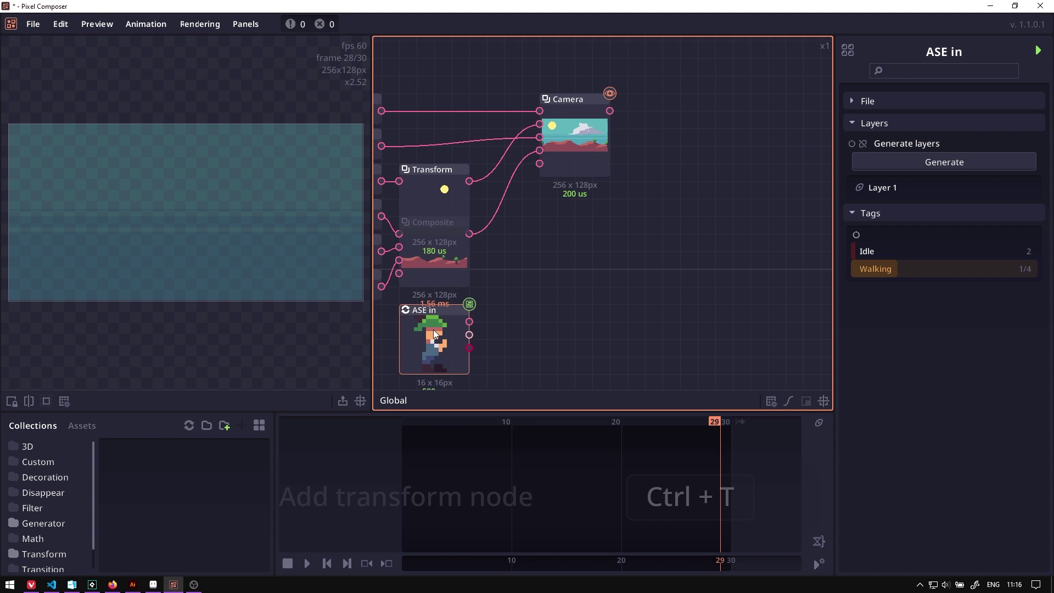
left_click(594, 276)
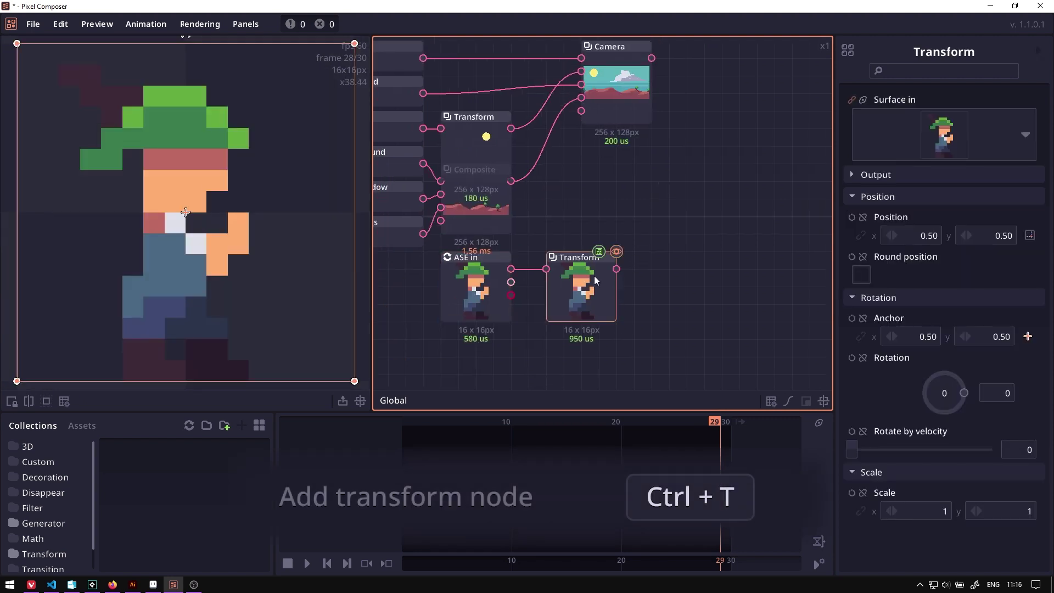
- Set the character Transform node's output dimension mode to Constant
left_click_drag(635, 280, 647, 277)
scroll(647, 277, "down", 1)
left_click(876, 175)
left_click(944, 214)
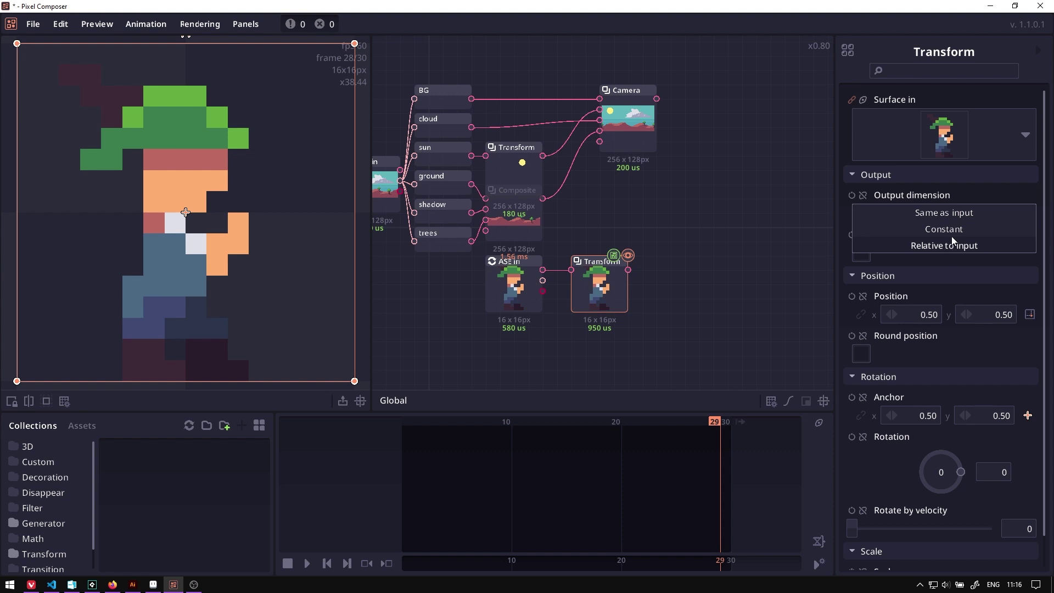
left_click(949, 231)
- Expose the character Transform's output dimension input and connect the background ASE in node's output to it
left_click_drag(675, 218, 660, 226)
scroll(672, 222, "up", 2)
left_click_drag(495, 233, 741, 234)
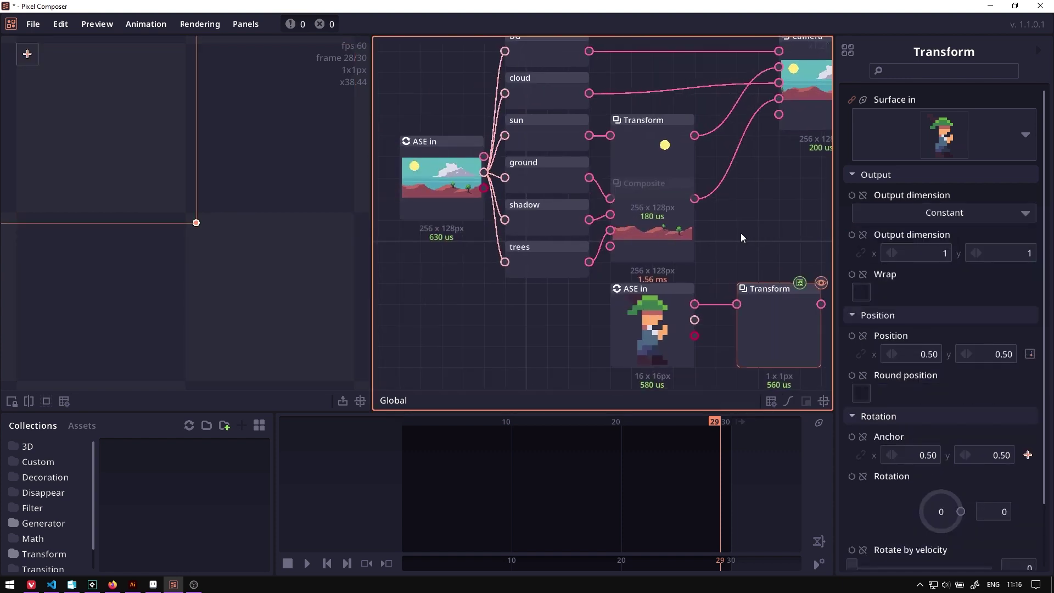
left_click_drag(433, 174, 411, 173)
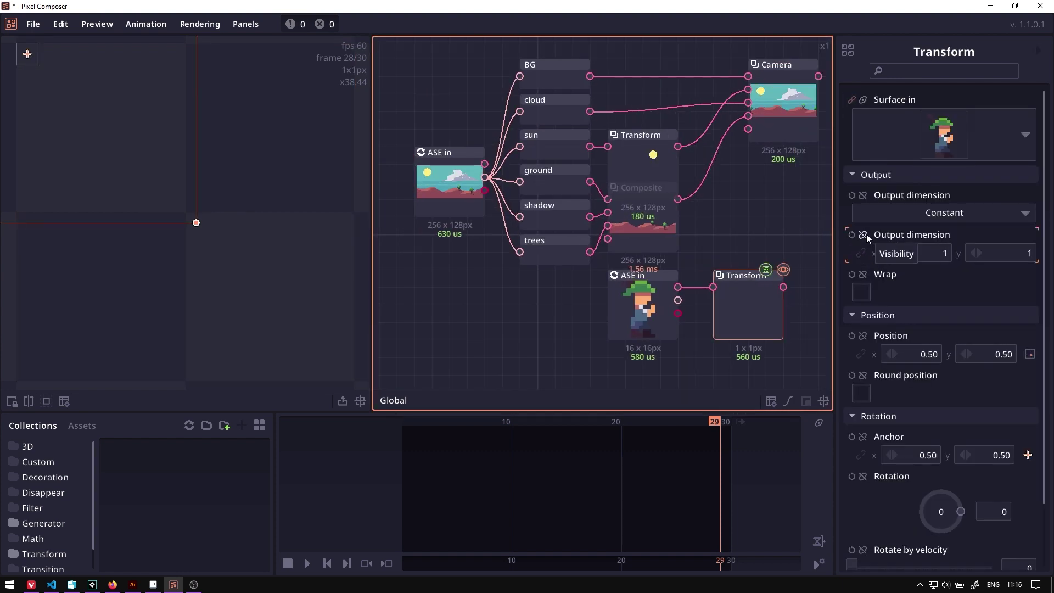
left_click(475, 189)
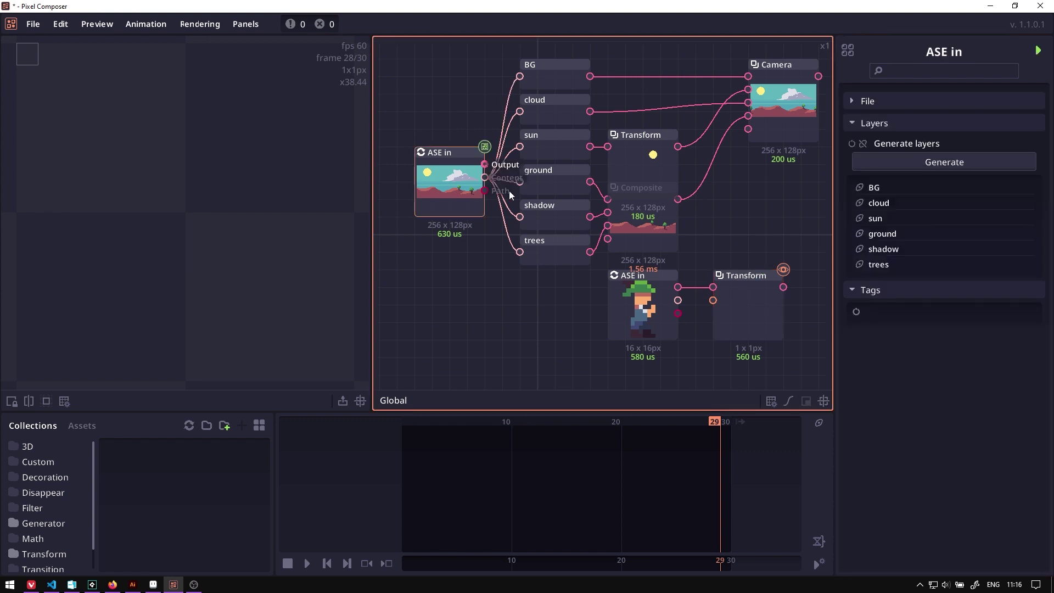
left_click_drag(484, 165, 713, 300)
- Place the character at position 0.12, 0.78, enable position animation and keyframe it at 0.94, 0.78 on frame 30
left_click_drag(707, 205, 698, 203)
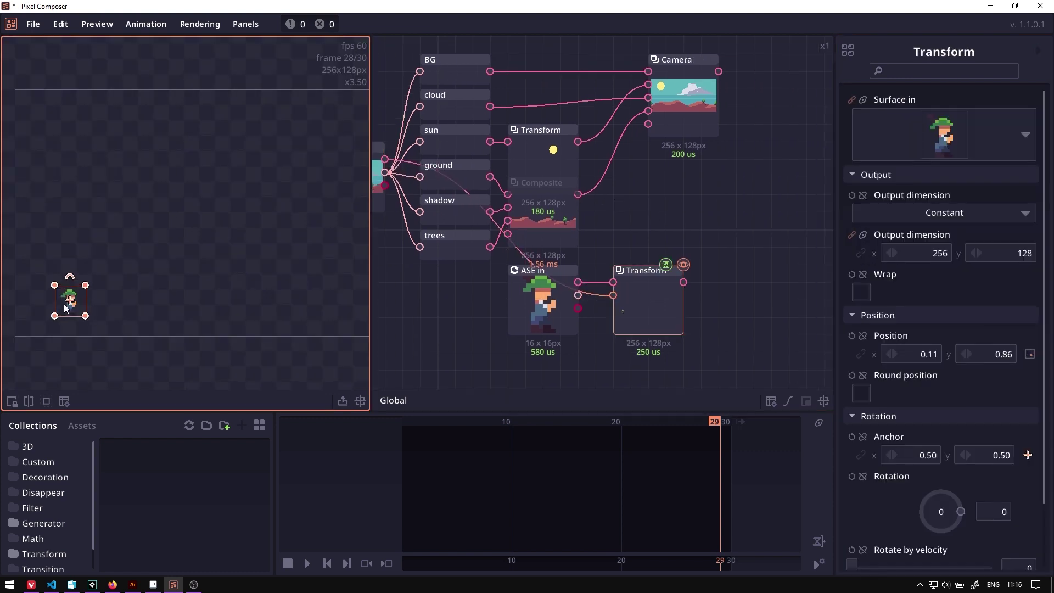
left_click_drag(65, 307, 72, 291)
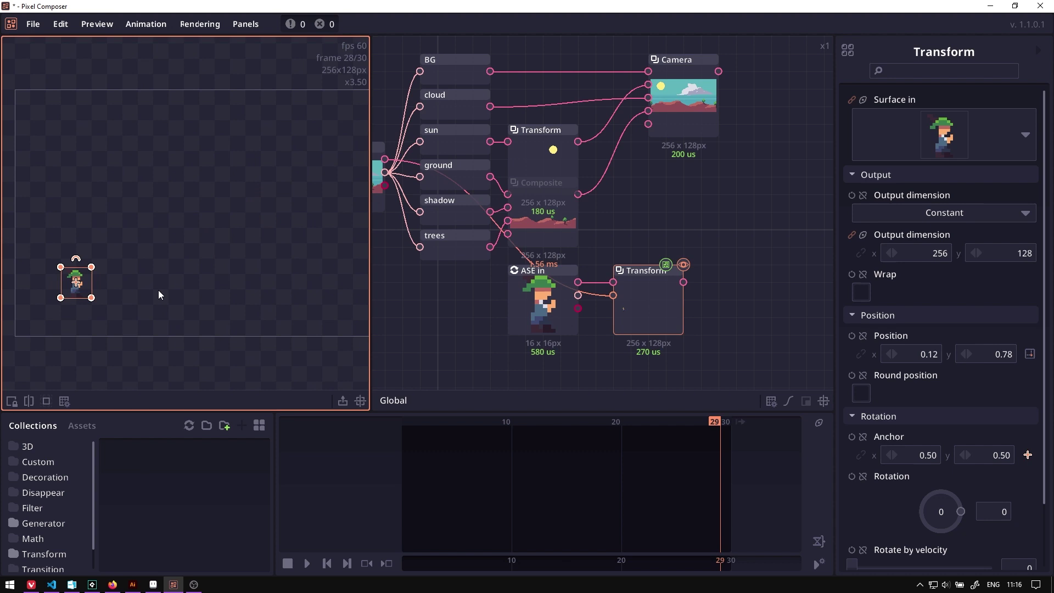
left_click(852, 336)
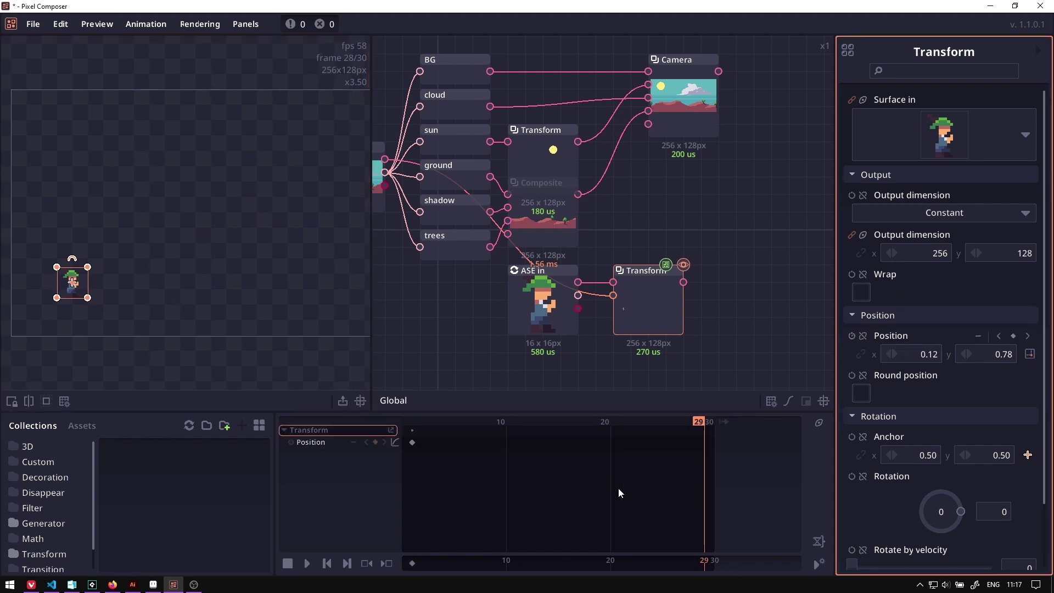
scroll(693, 437, "up", 1)
left_click(745, 420)
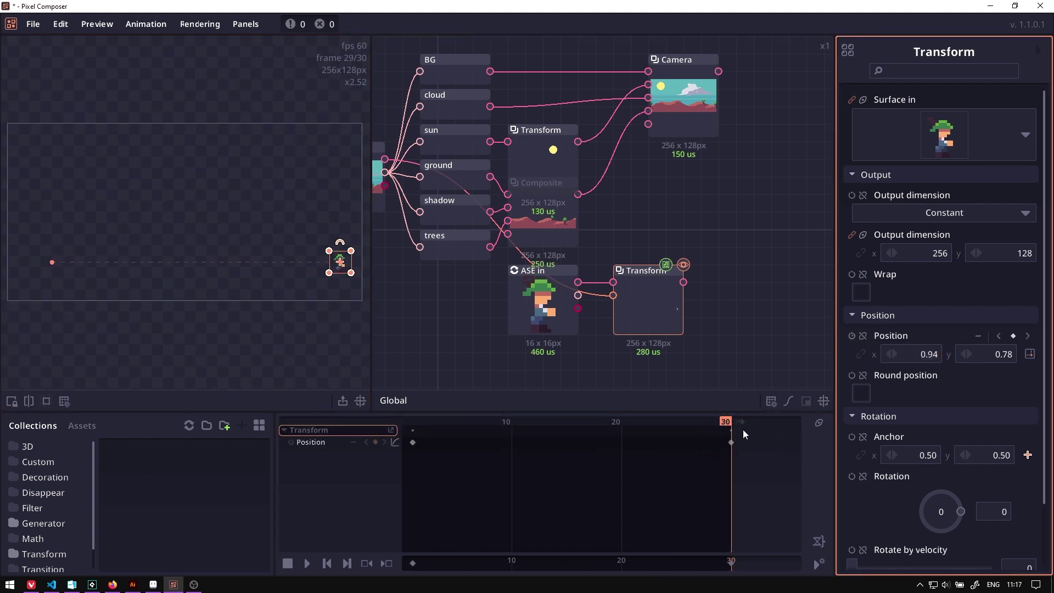
- Add position keyframes at frames 12 and 18 with the same value, x 0.52, so the character pauses midway
left_click_drag(743, 430, 568, 421)
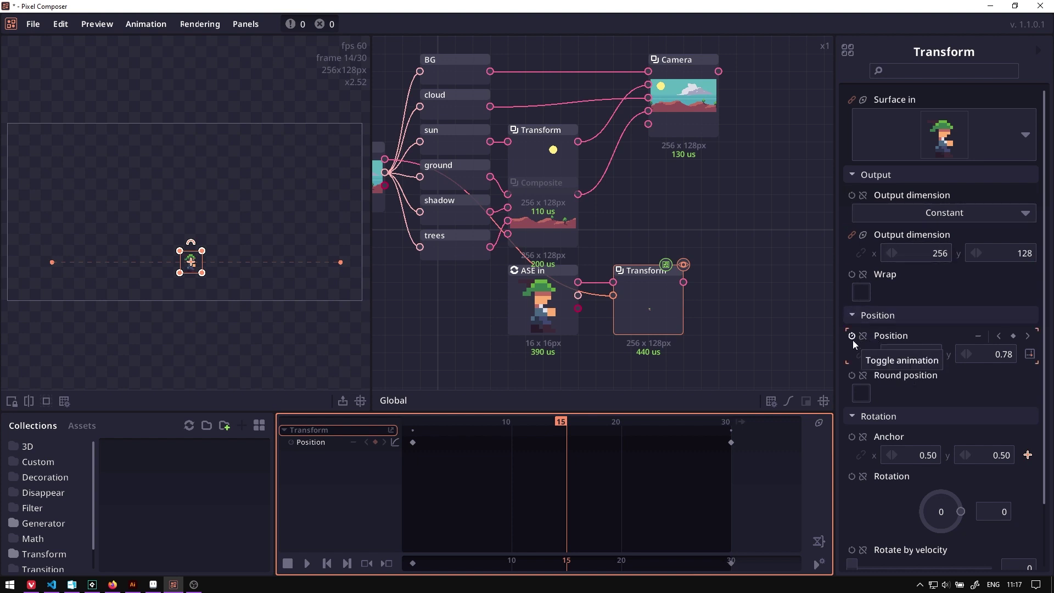
left_click(1013, 336)
left_click(600, 422)
left_click(1013, 335)
left_click_drag(567, 442, 533, 442)
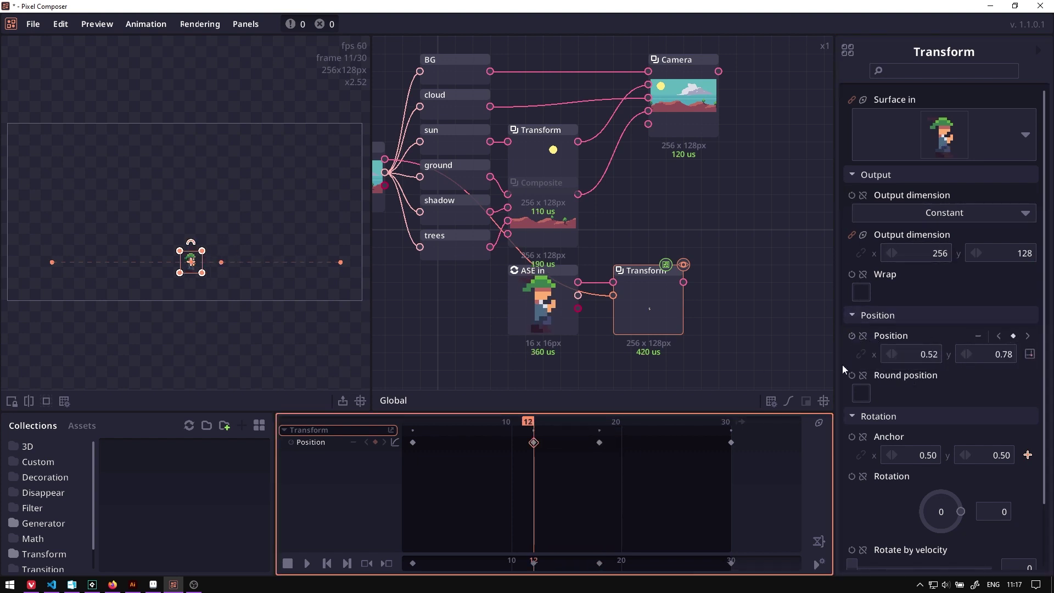
left_click(1027, 336)
key("ctrl+v")
key("ctrl+v")
- Add easing to all the character's position keyframes and play the animation to check the movement
left_click(413, 442)
left_click_drag(599, 428, 544, 442)
left_click_drag(599, 442, 609, 442)
left_click_drag(731, 442, 724, 442)
left_click(306, 563)
left_click(304, 563)
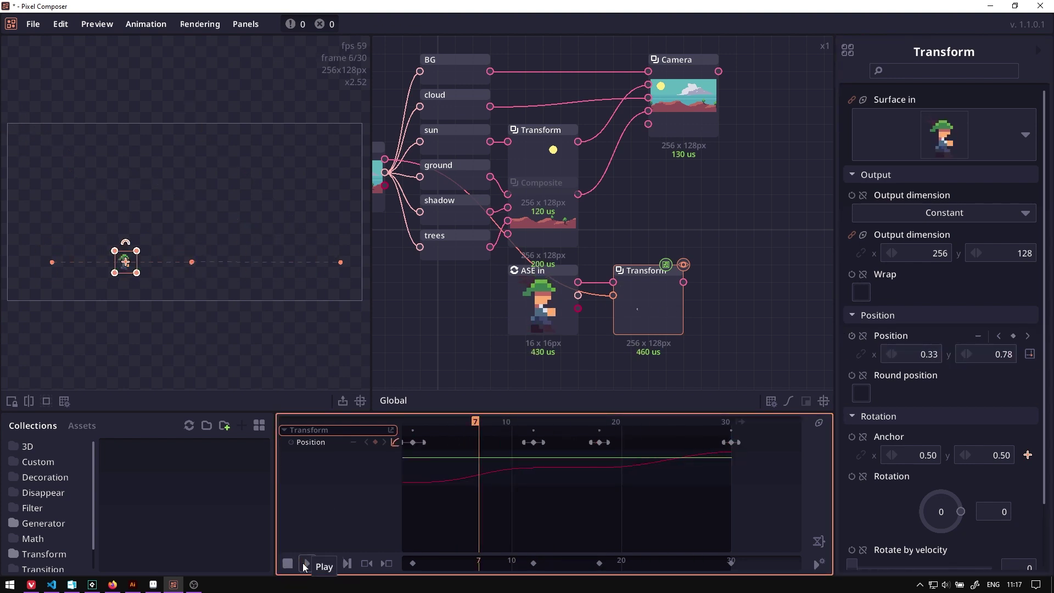
- Enable current-tag animation on the character's ASE in node, keyframing Idle on frame 12 and Walking on frame 18
left_click(549, 310)
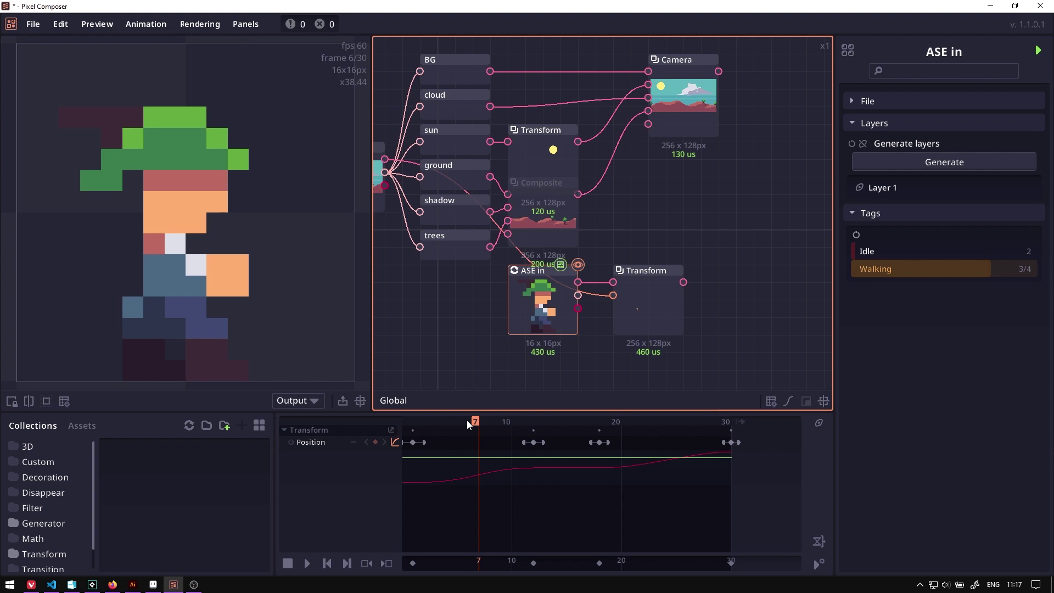
left_click_drag(467, 421, 539, 442)
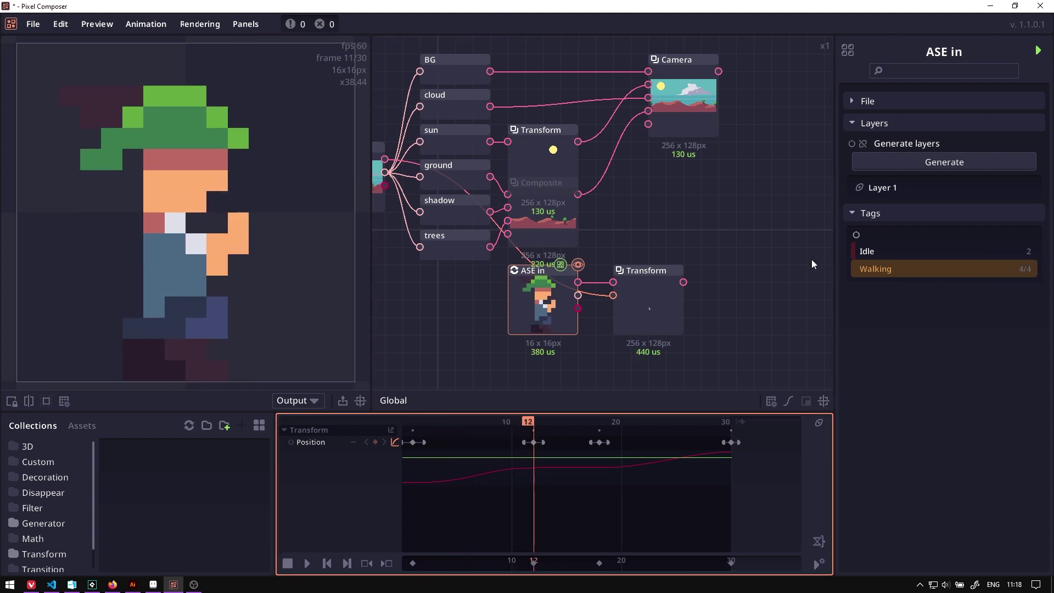
mouse_move(535, 423)
left_mouse_down()
mouse_move(598, 431)
mouse_move(404, 434)
mouse_move(532, 430)
left_mouse_up()
left_click(856, 234)
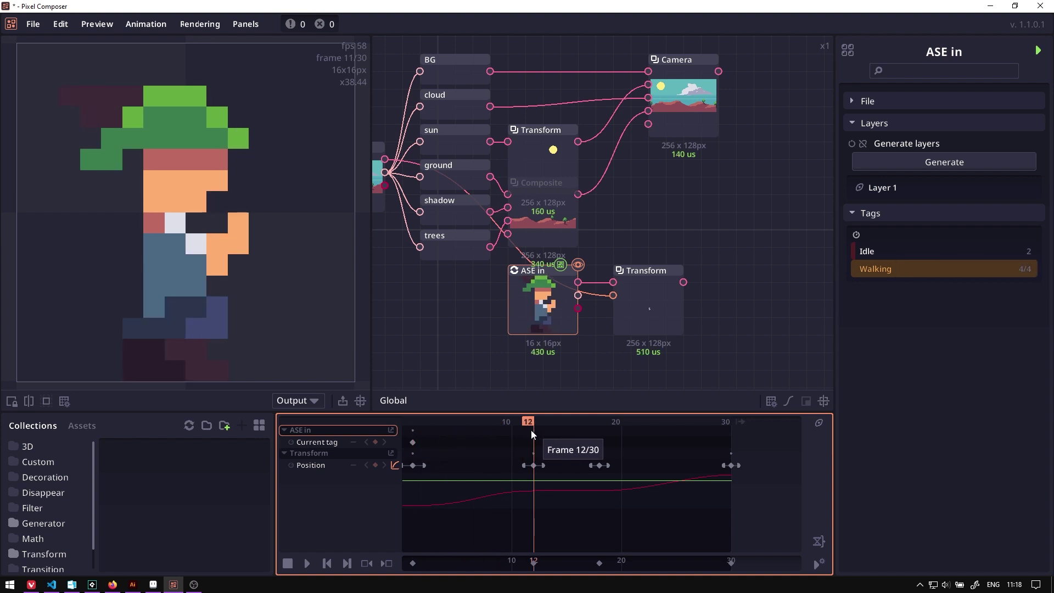
left_click(890, 251)
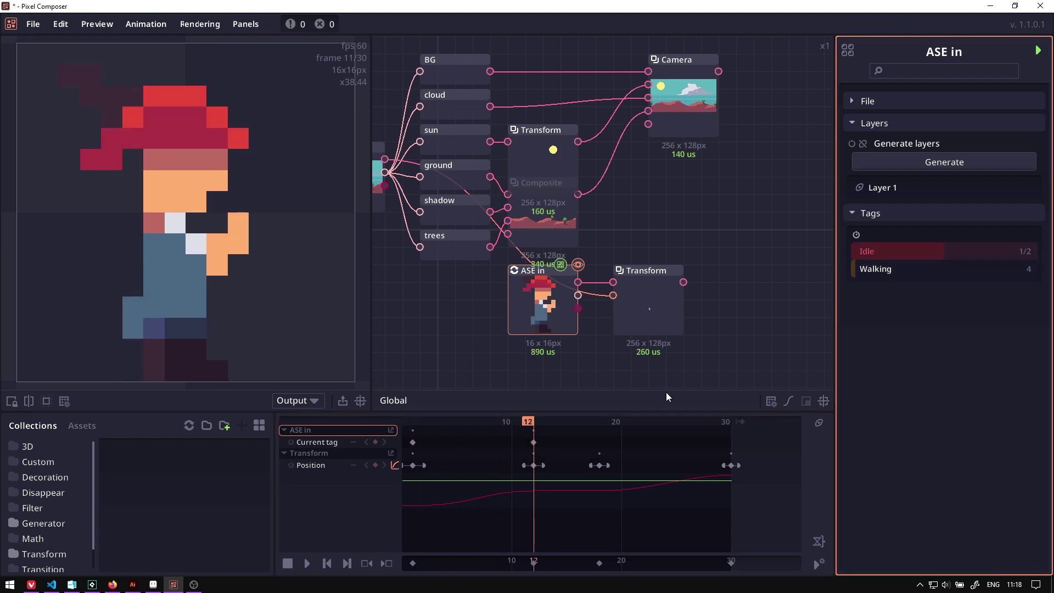
left_click_drag(551, 417, 595, 426)
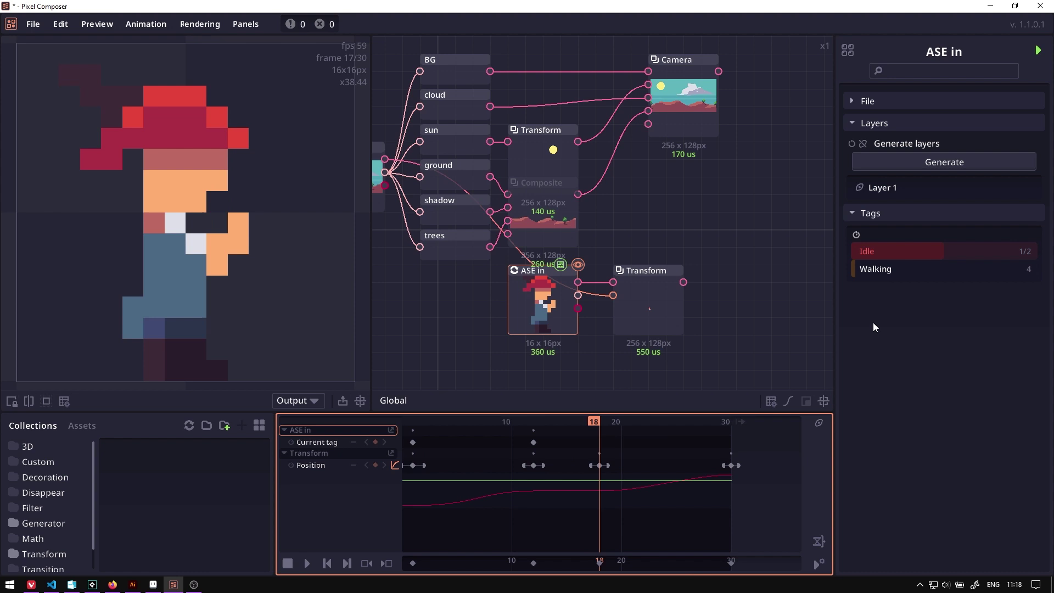
left_click(875, 275)
- Preview the character Transform's output and play the animation from frame 1 to check the tag switching
left_click(638, 323)
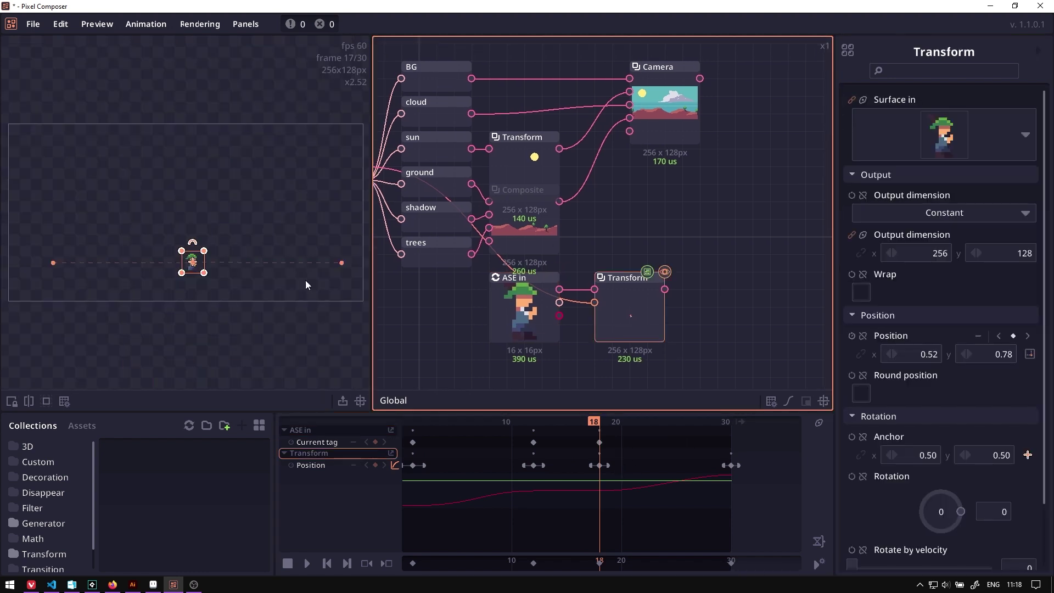
left_click(407, 420)
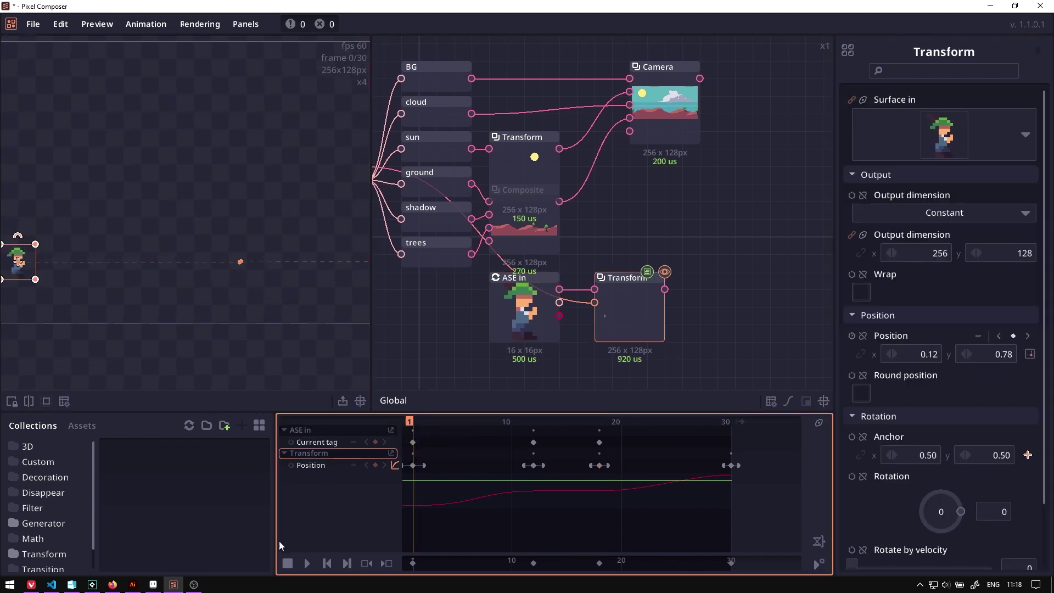
left_click(307, 564)
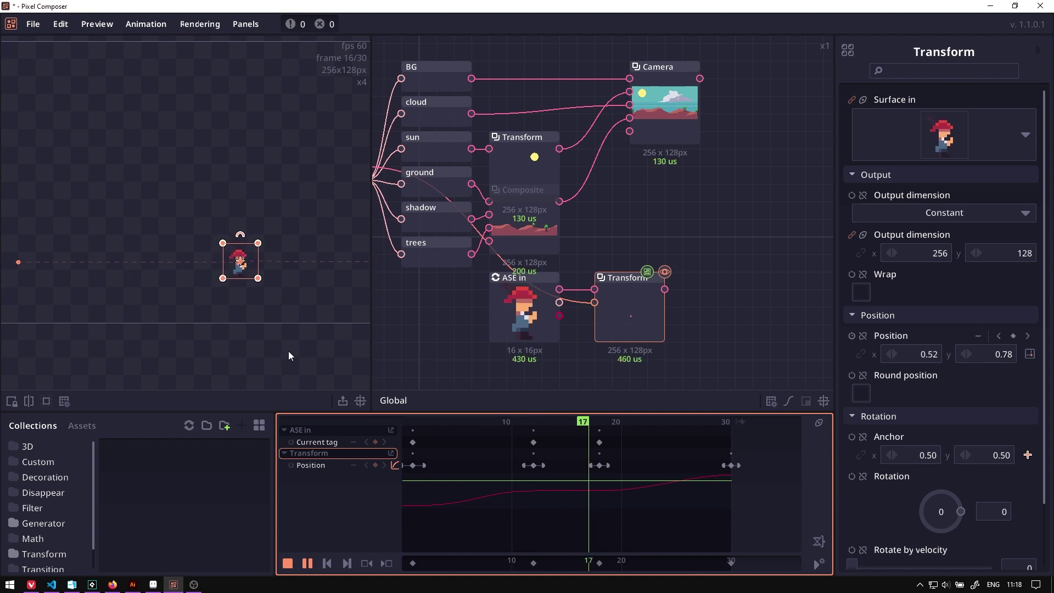
scroll(288, 351, "down", 1)
left_click_drag(238, 344, 177, 329)
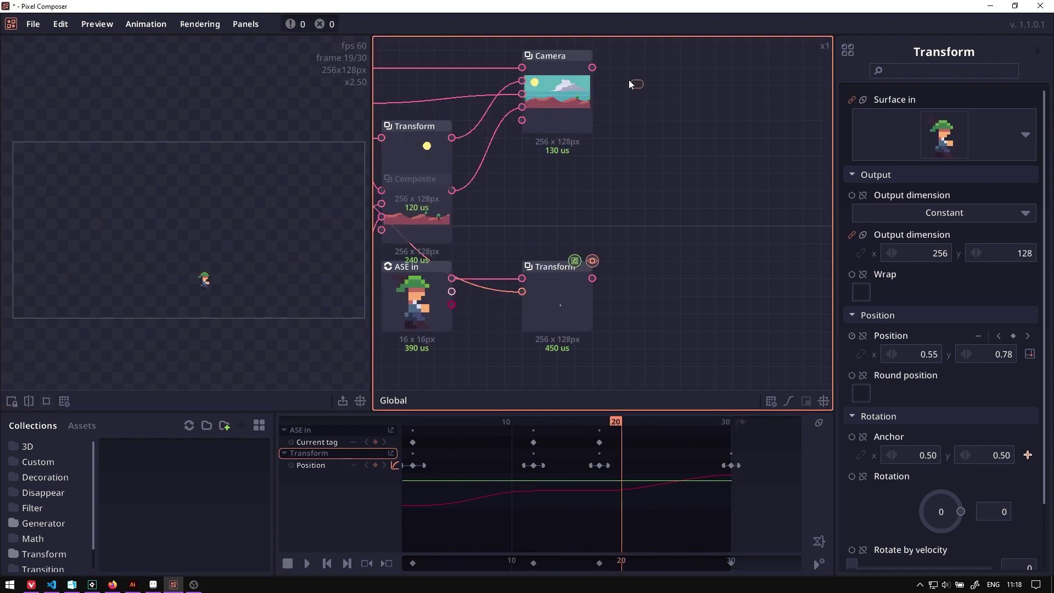
- Combine the Camera and character Transform nodes with a Blend node and play the composited scene
left_click_drag(643, 87, 572, 275)
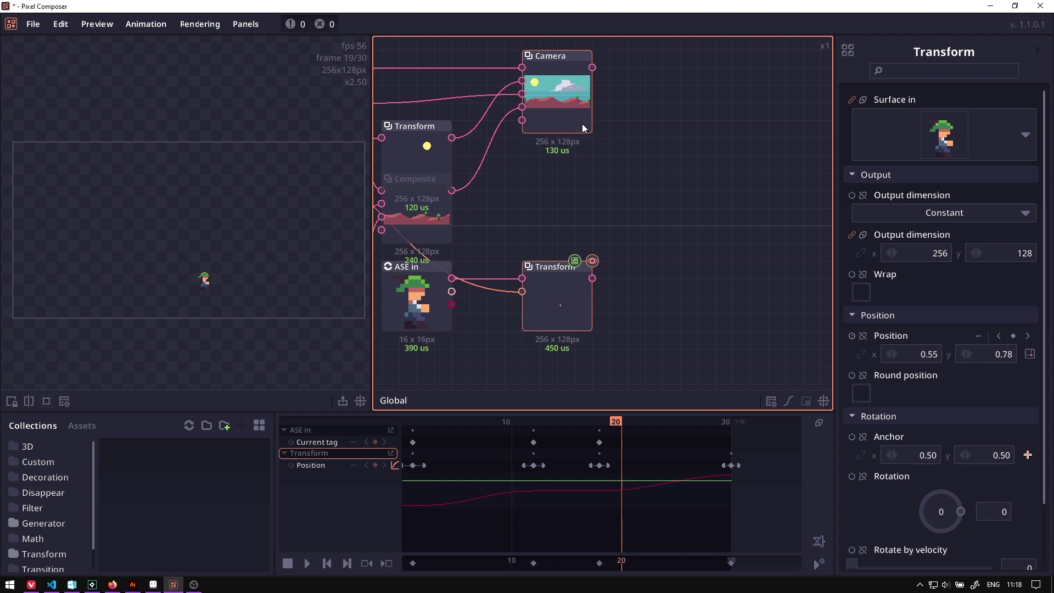
left_click_drag(643, 96, 576, 302)
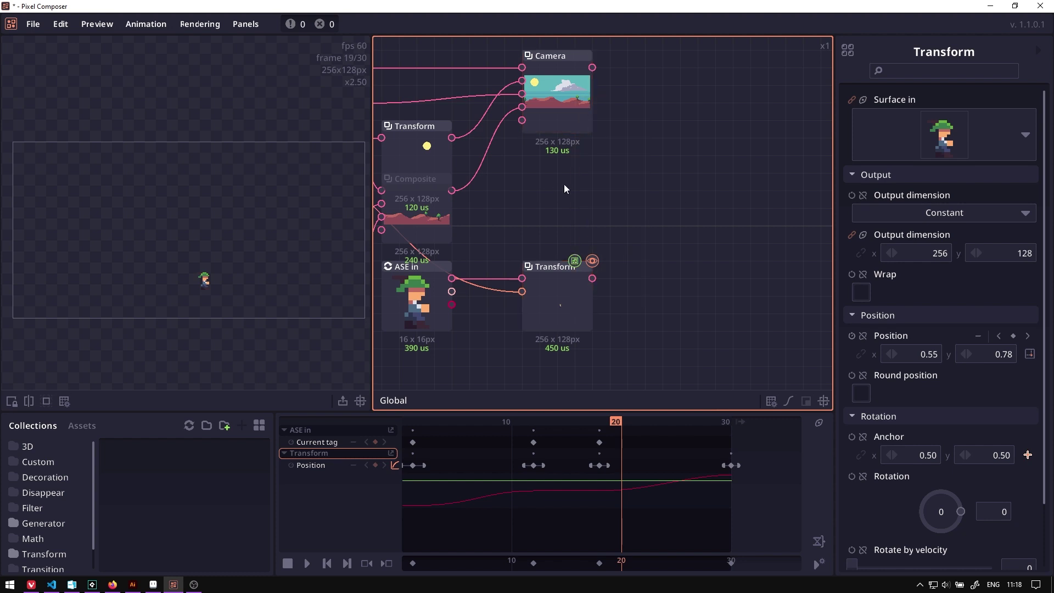
left_click_drag(564, 186, 575, 187)
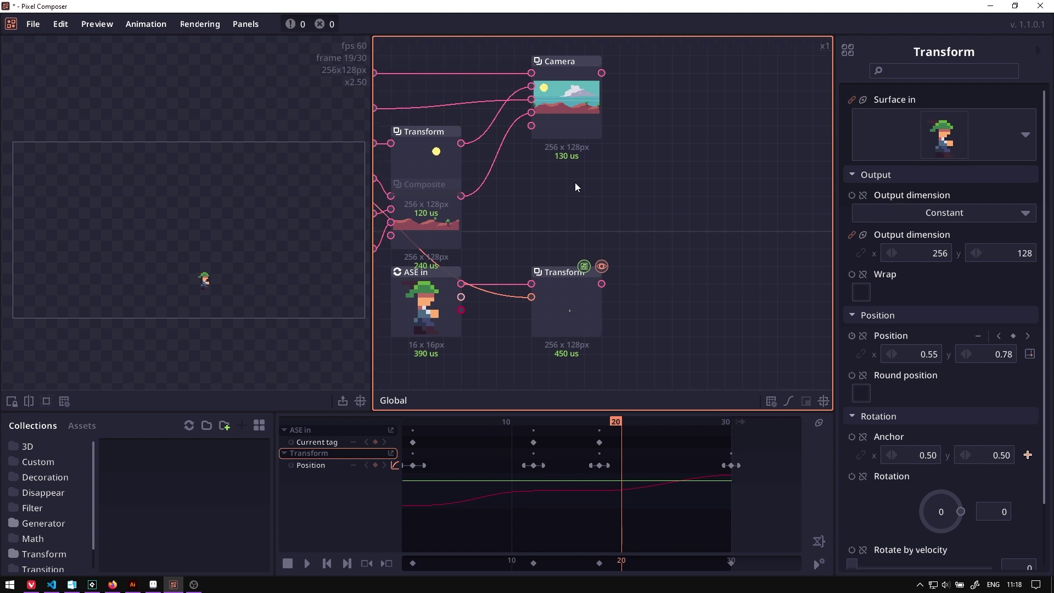
scroll(668, 179, "down", 2)
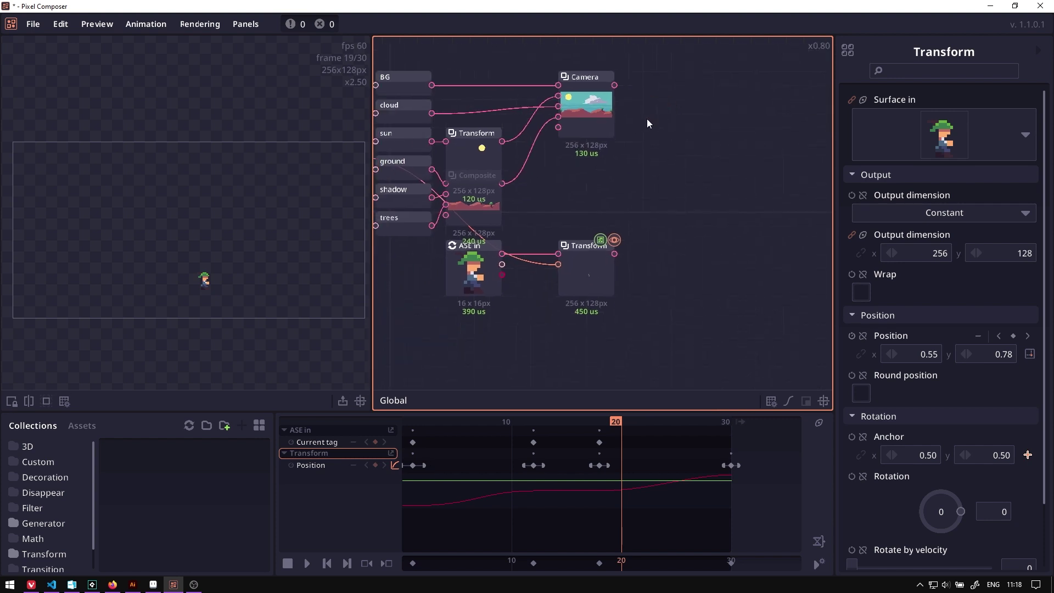
scroll(751, 163, "up", 2)
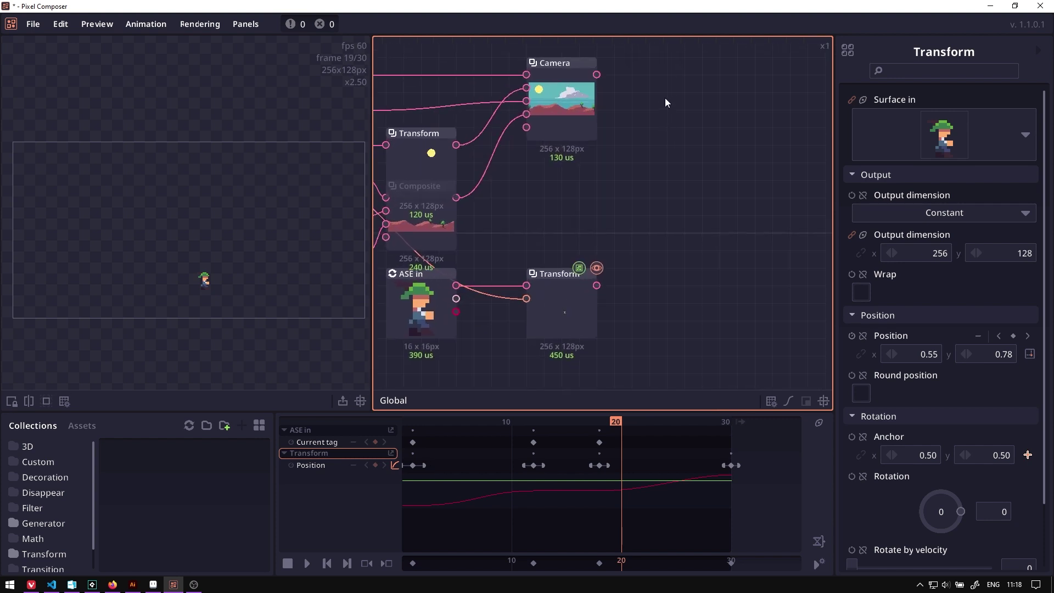
left_click_drag(666, 98, 576, 280)
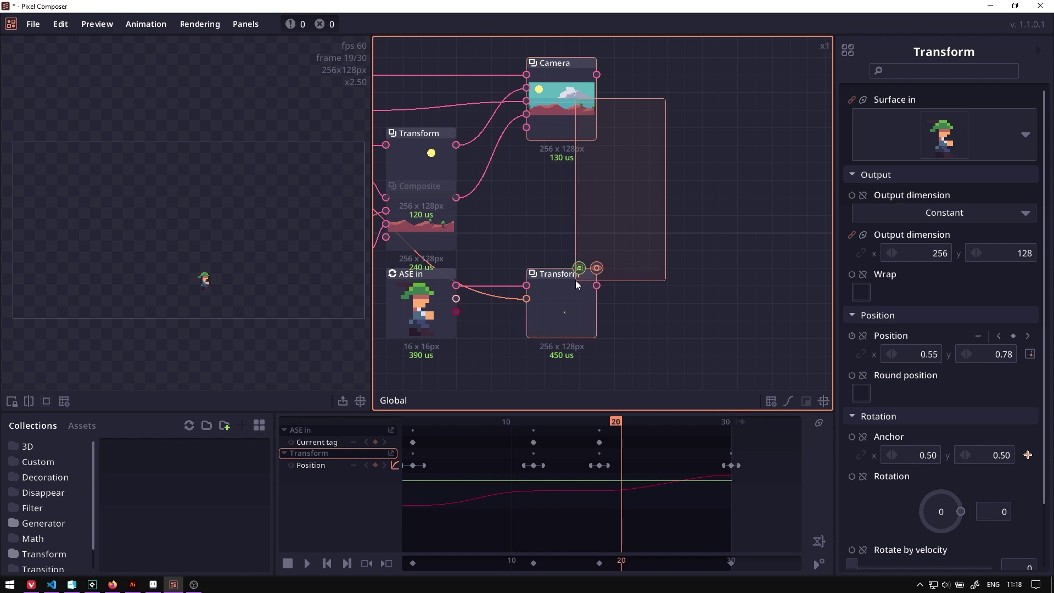
key("ctrl+b")
left_click(307, 564)
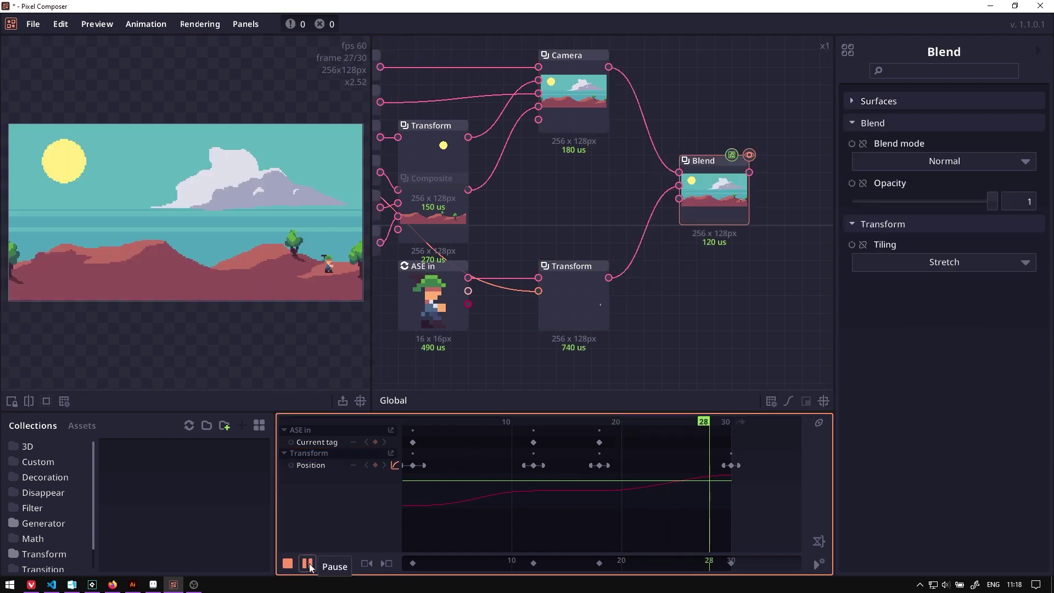
key("space")
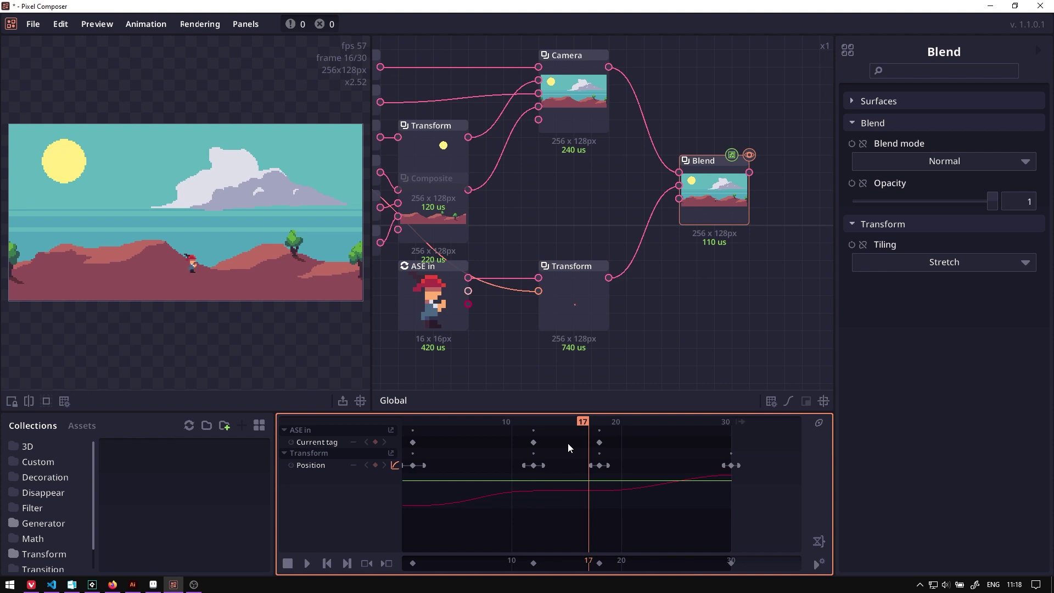
- Animate the Camera's focus area with keyframes at x 0 on frame 1 and x 128 on frame 30
left_click_drag(575, 422, 402, 412)
left_click(583, 114)
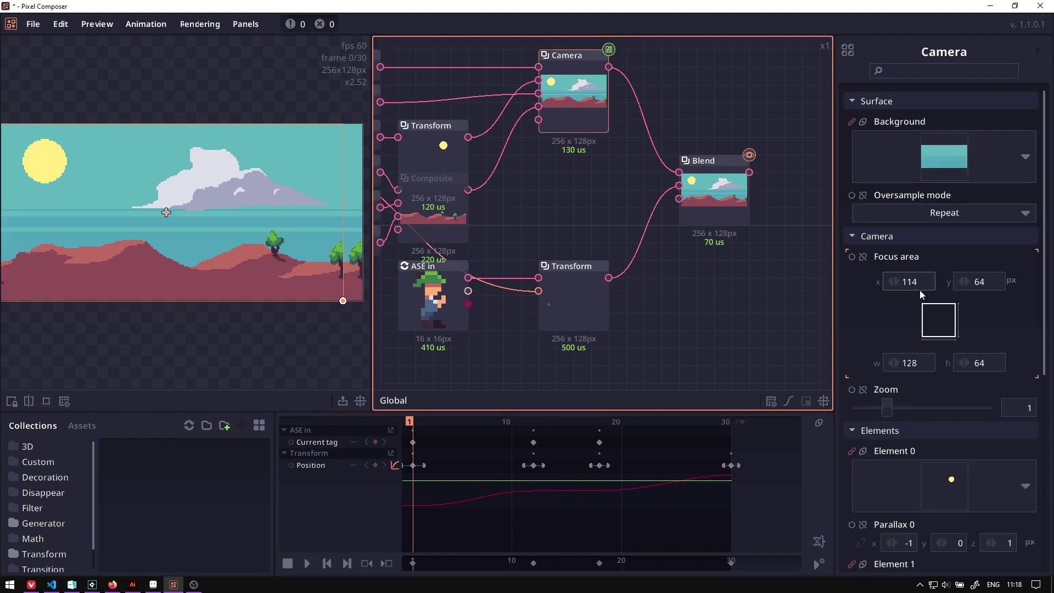
left_click_drag(918, 289, 860, 257)
left_click(853, 258)
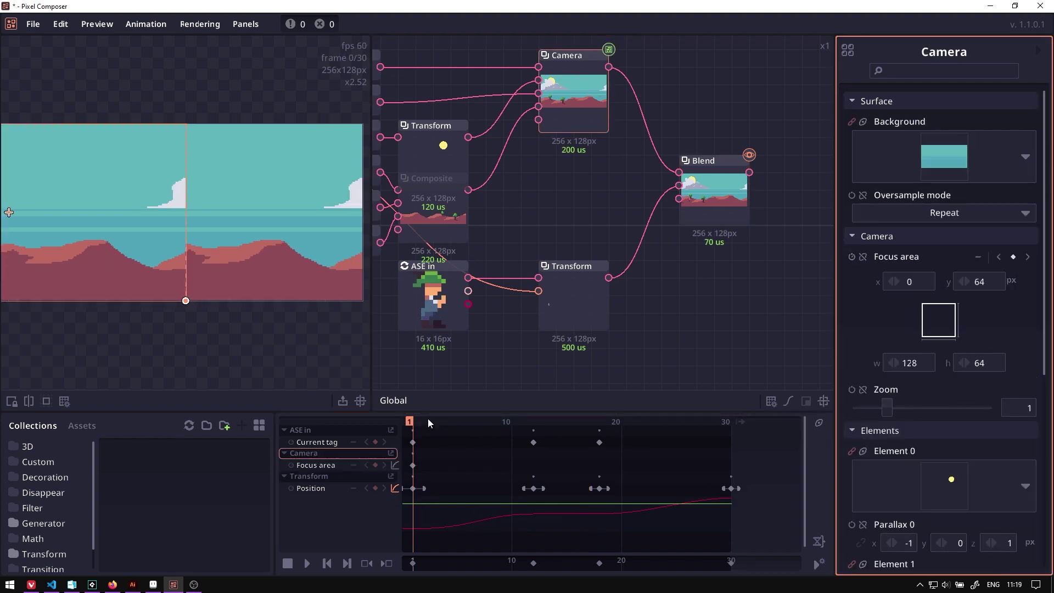
left_click_drag(428, 422, 725, 422)
left_click(921, 285)
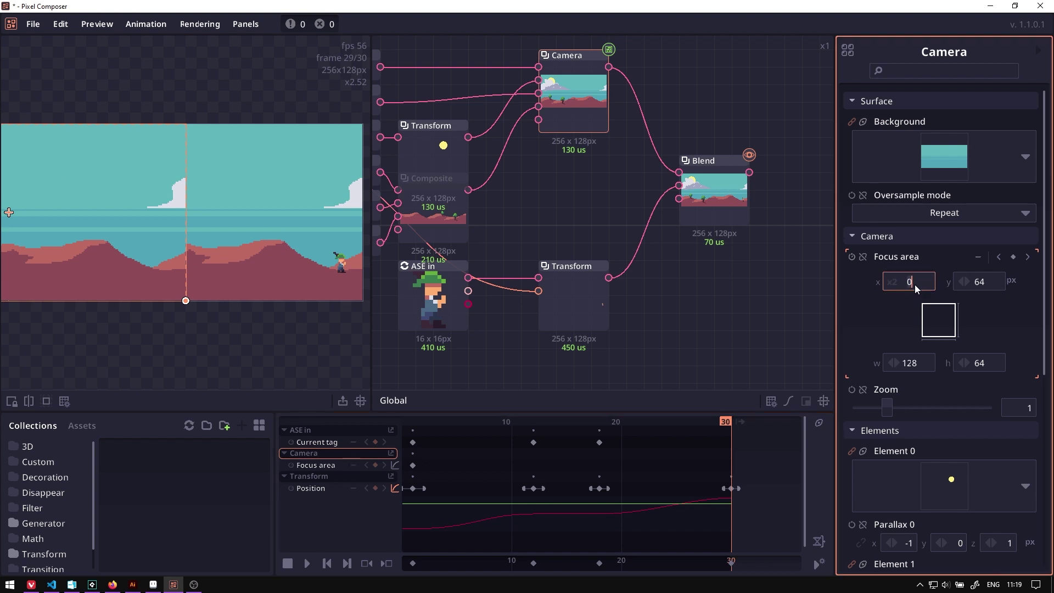
type("128")
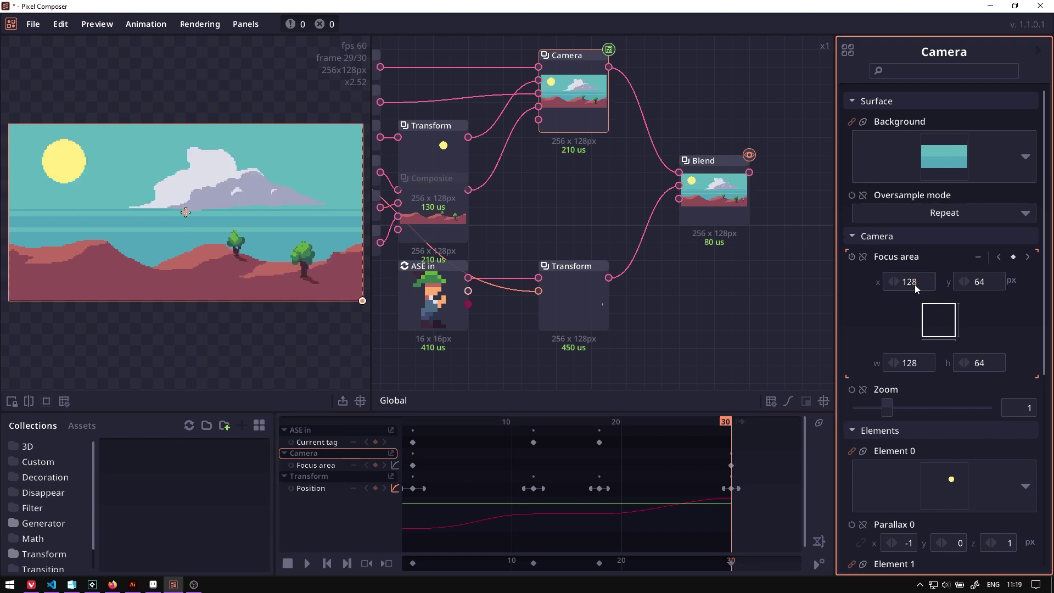
key("Return")
- Play the blended scene to check the camera's parallax movement, and stop playback
key("space")
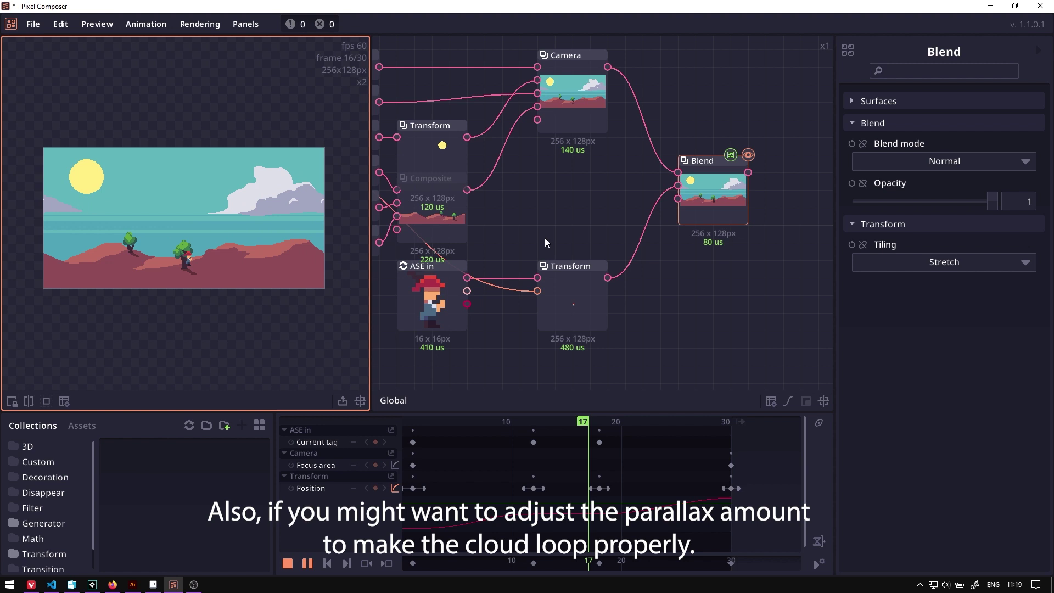
scroll(621, 216, "down", 1)
left_click_drag(632, 229, 638, 235)
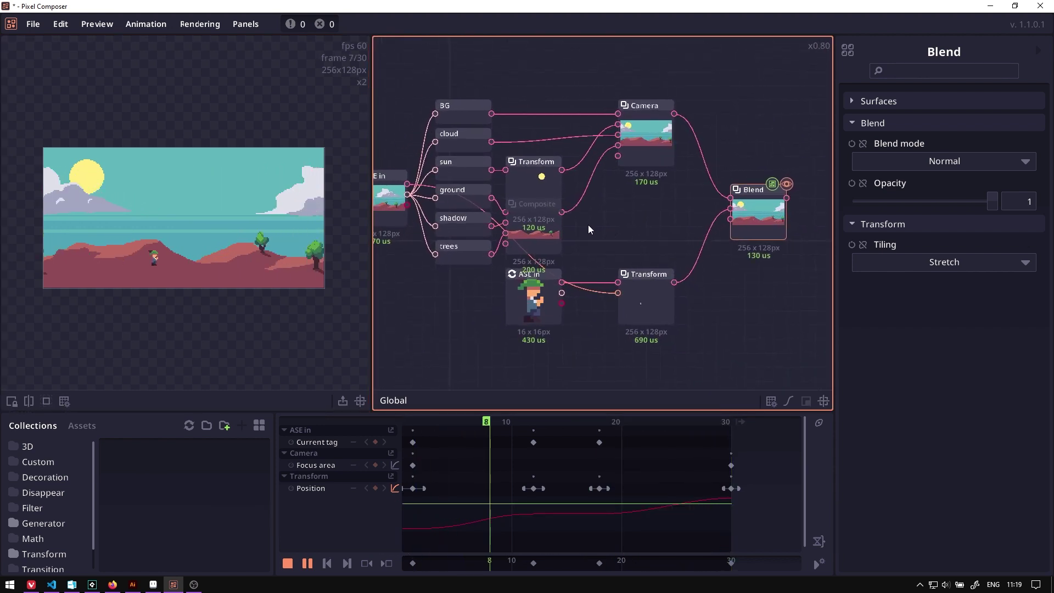
left_click_drag(599, 226, 632, 226)
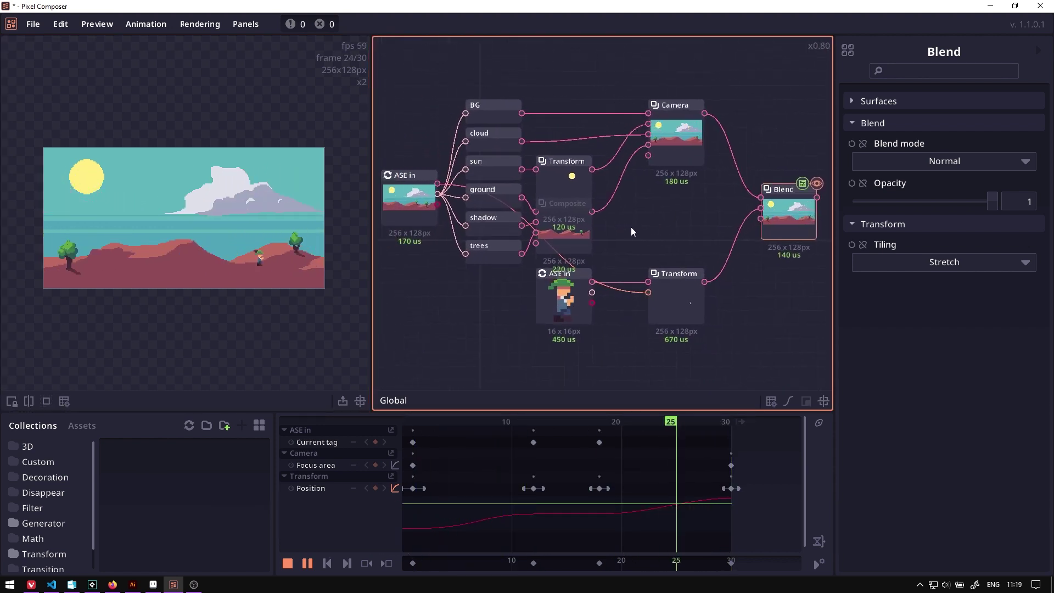
key("space")
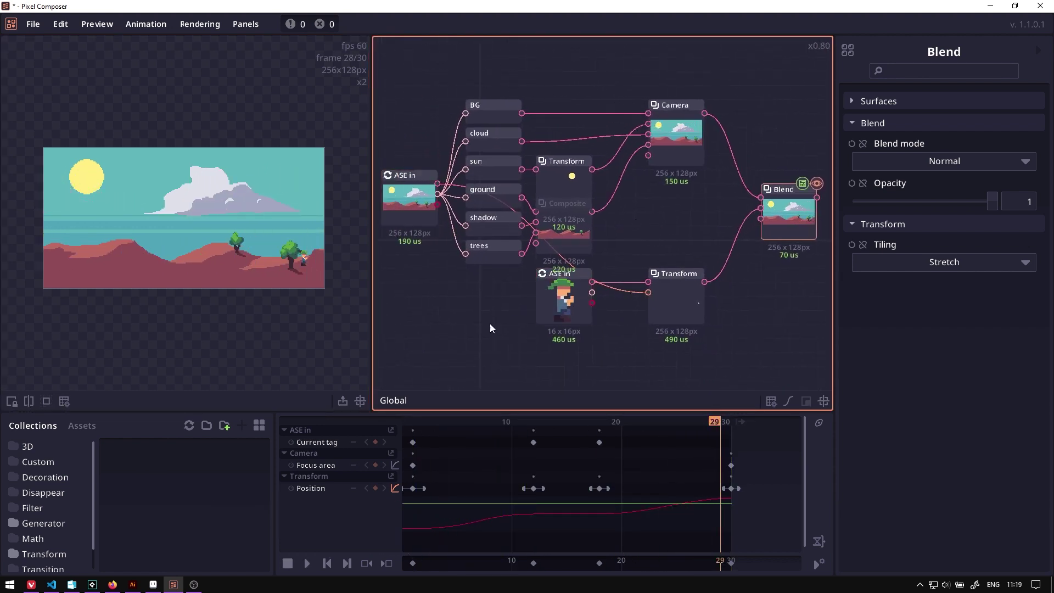
left_click_drag(654, 213, 656, 213)
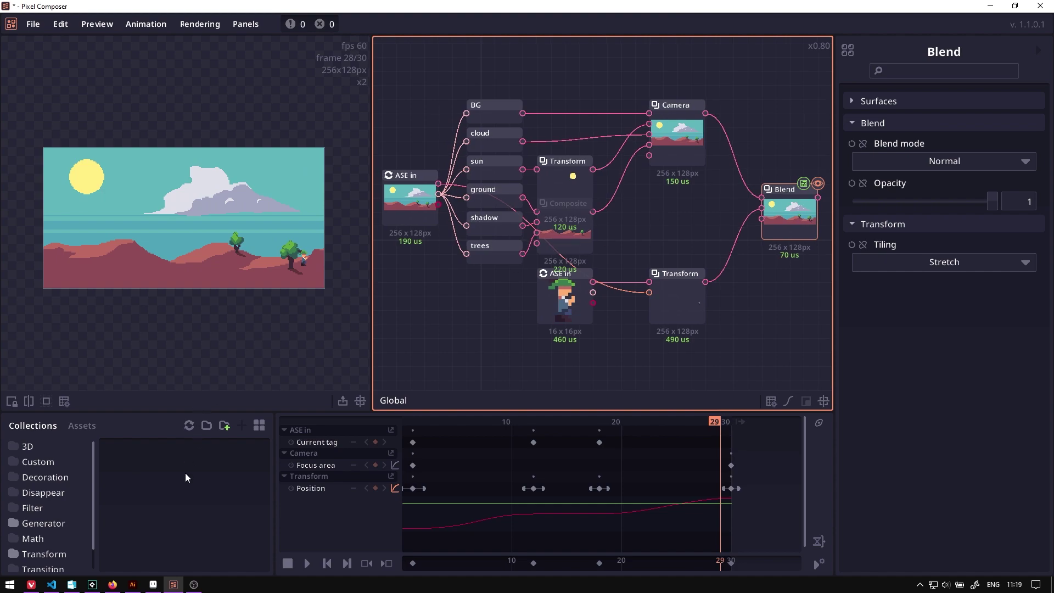
- Switch to Aseprite and paste a copy of the large tree and its shadow onto the background's left hill
left_click(153, 584)
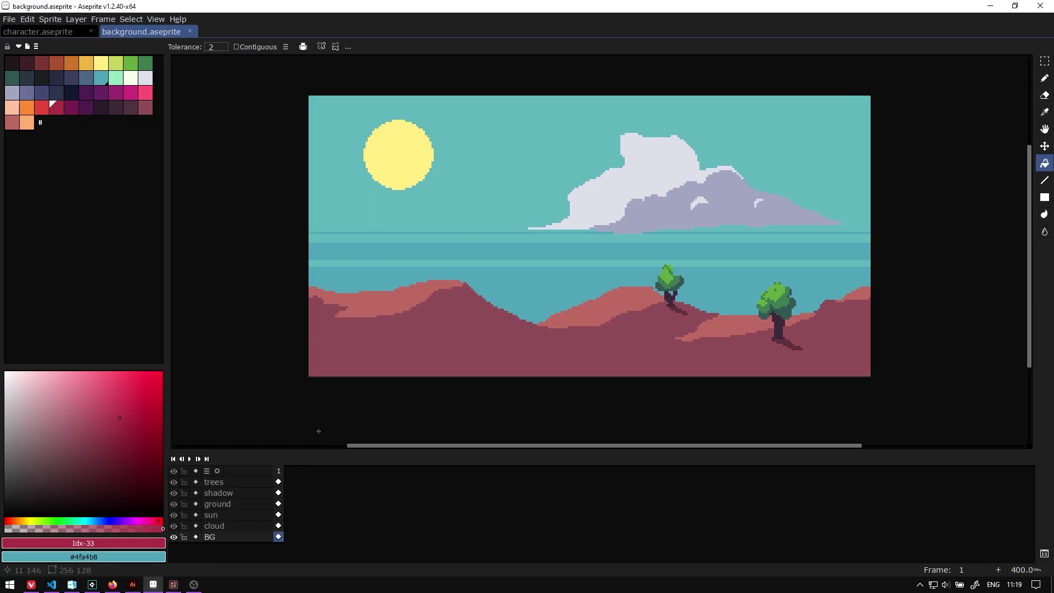
left_click(218, 493)
key("ctrl+v")
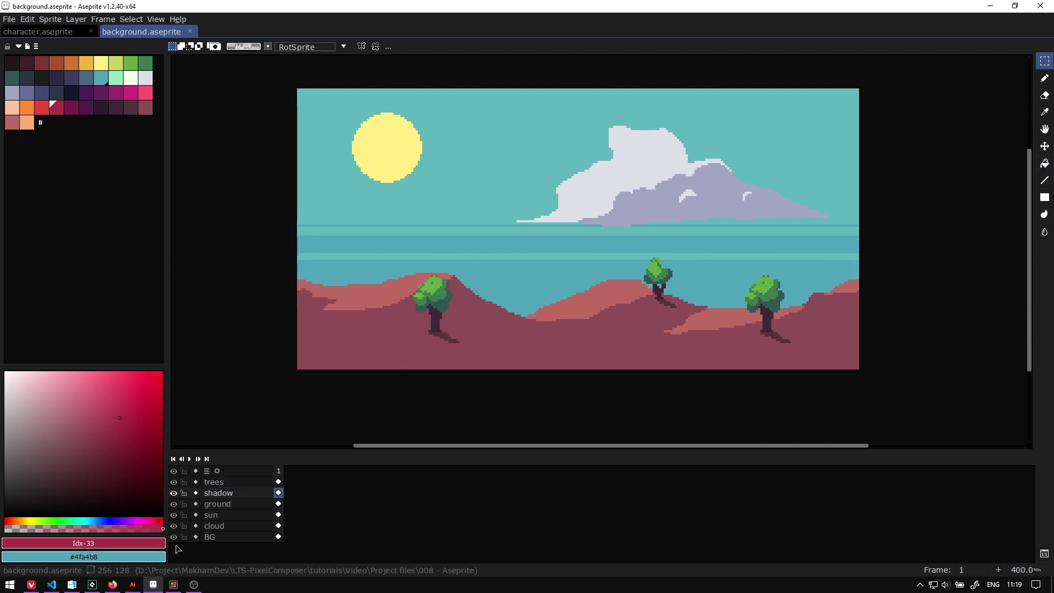
- Switch back to Pixel Composer, reload the background ASE in node and preview the Blend output
left_click(173, 584)
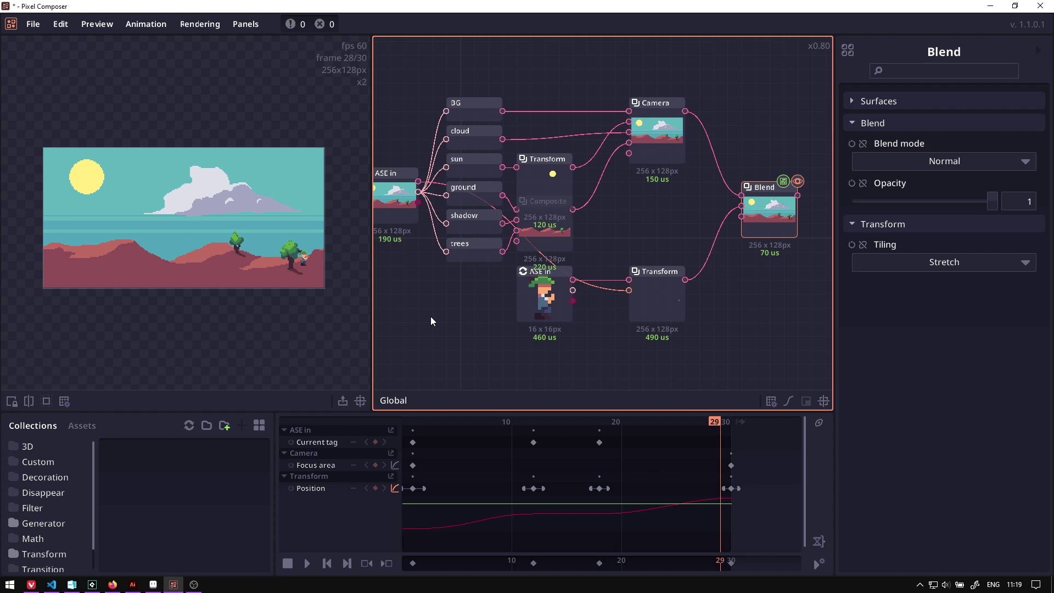
left_click_drag(430, 321, 468, 328)
left_click(416, 184)
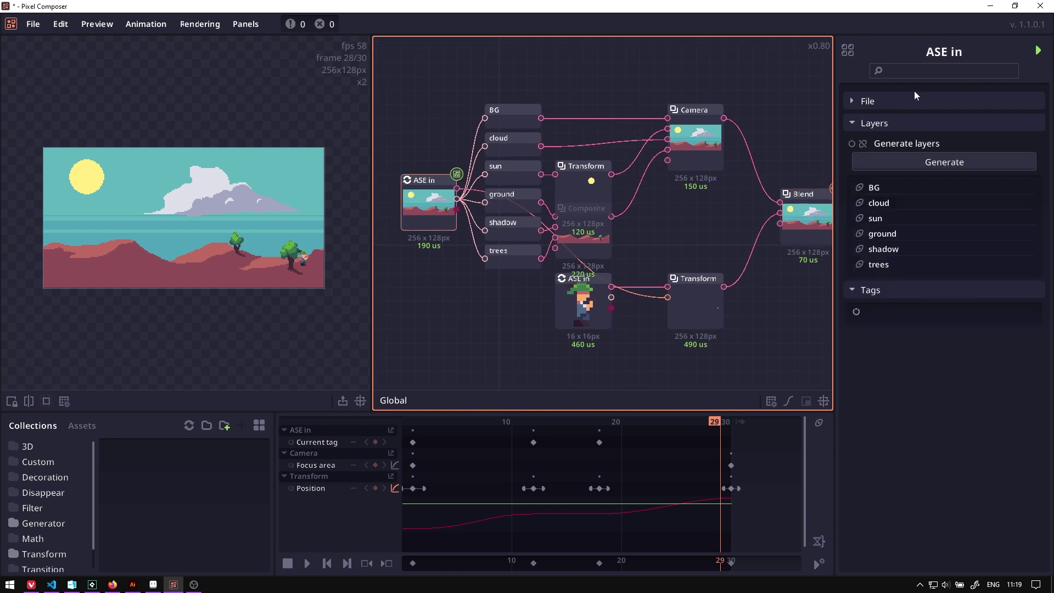
left_click(1036, 55)
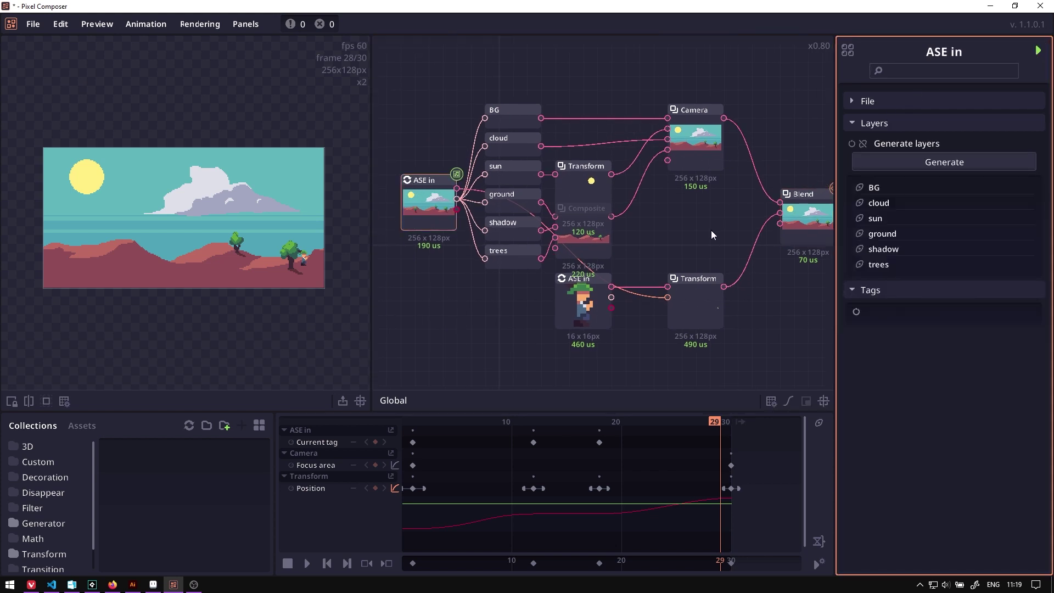
left_click(493, 261)
left_click(782, 233)
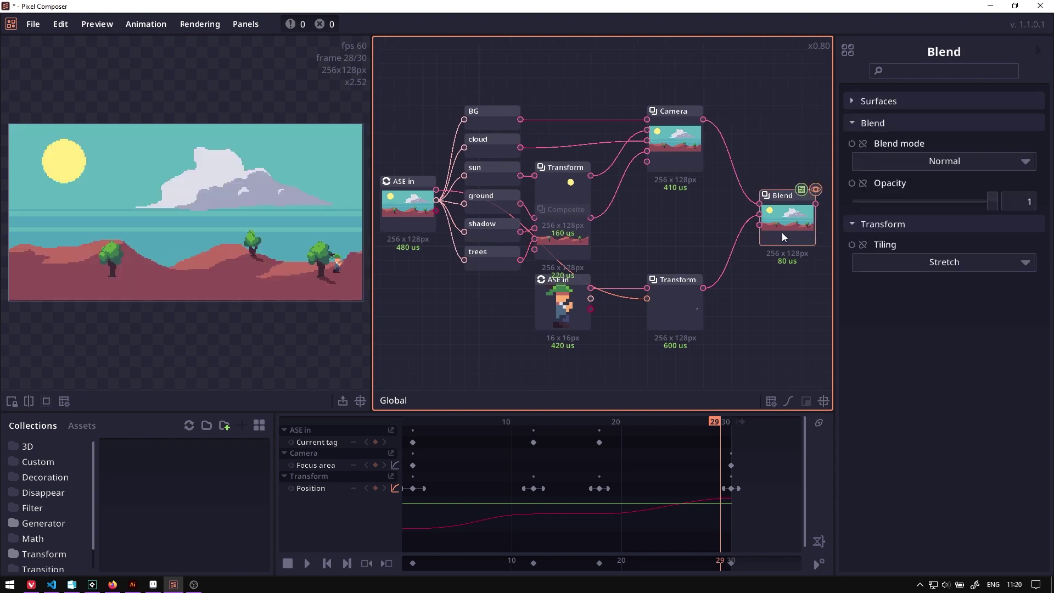
left_click_drag(461, 267, 494, 285)
left_click(498, 246)
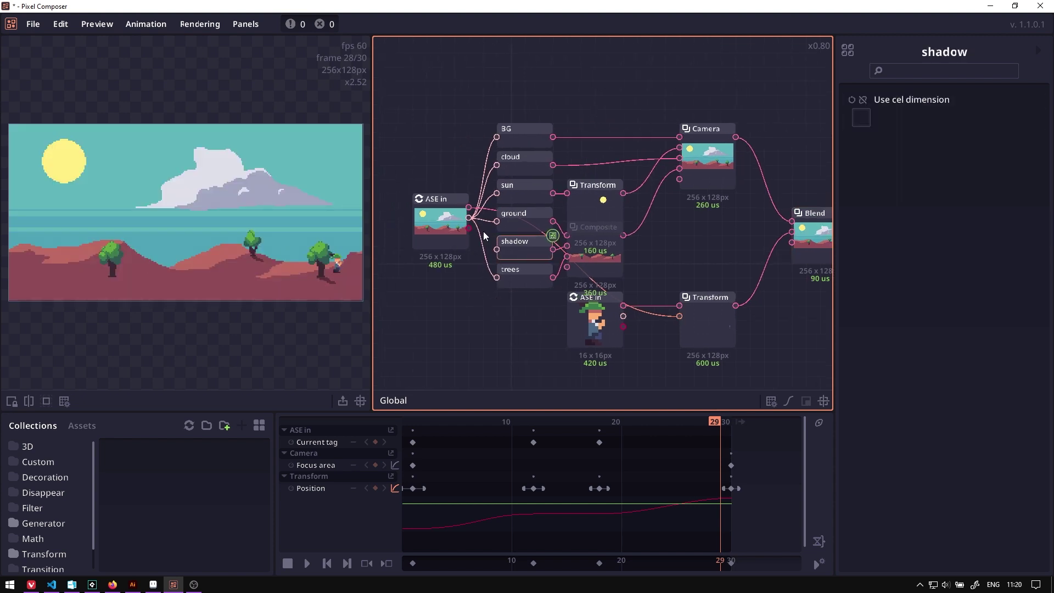
left_click(467, 217)
left_click(478, 307)
left_click_drag(736, 252, 660, 220)
- Play the Blend node's animation to check the scene with the added tree
left_click(763, 222)
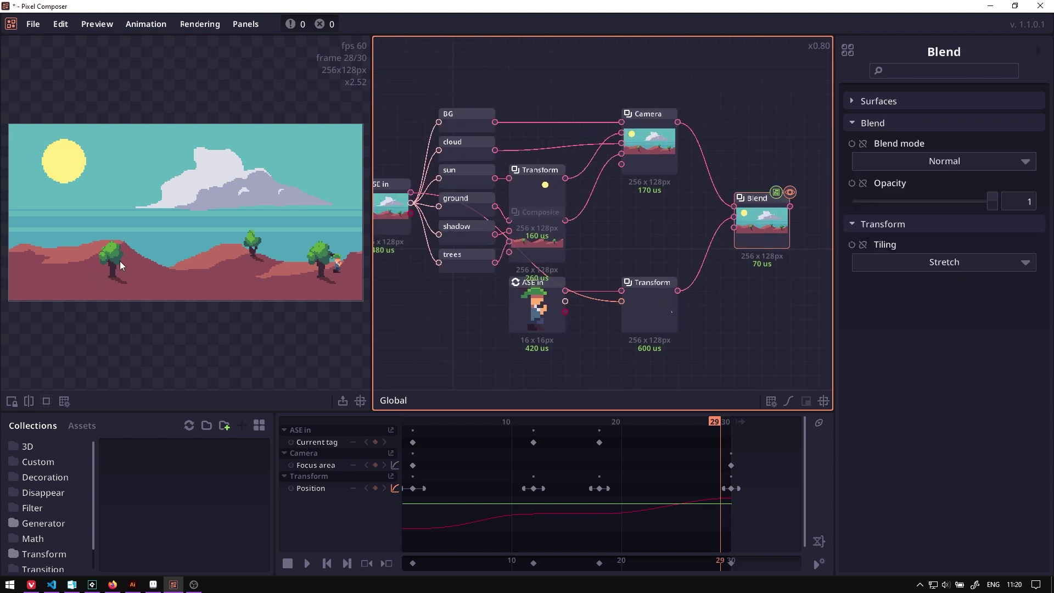
key("space")
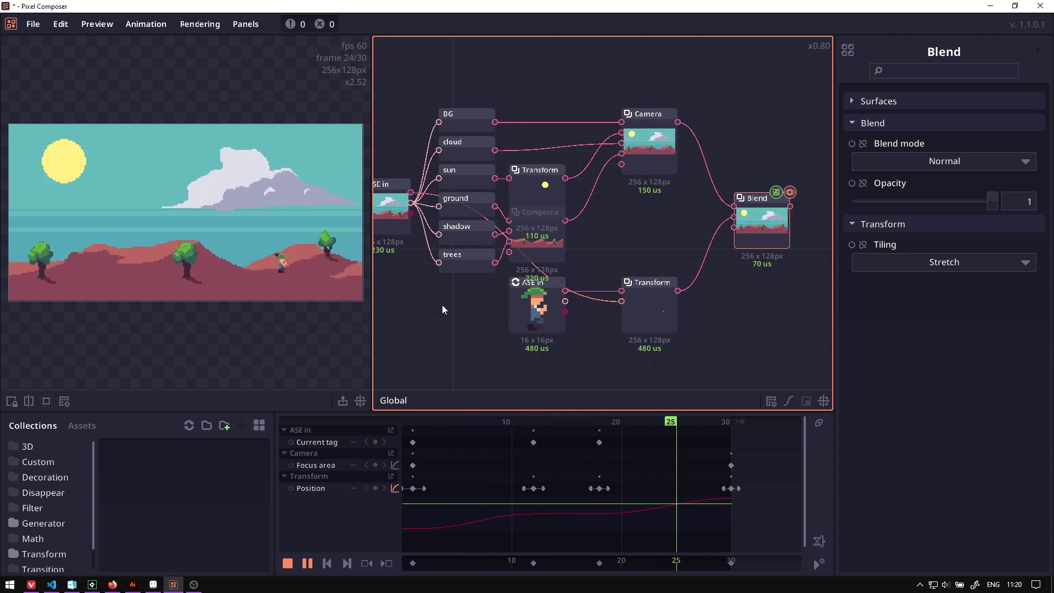
key("space")
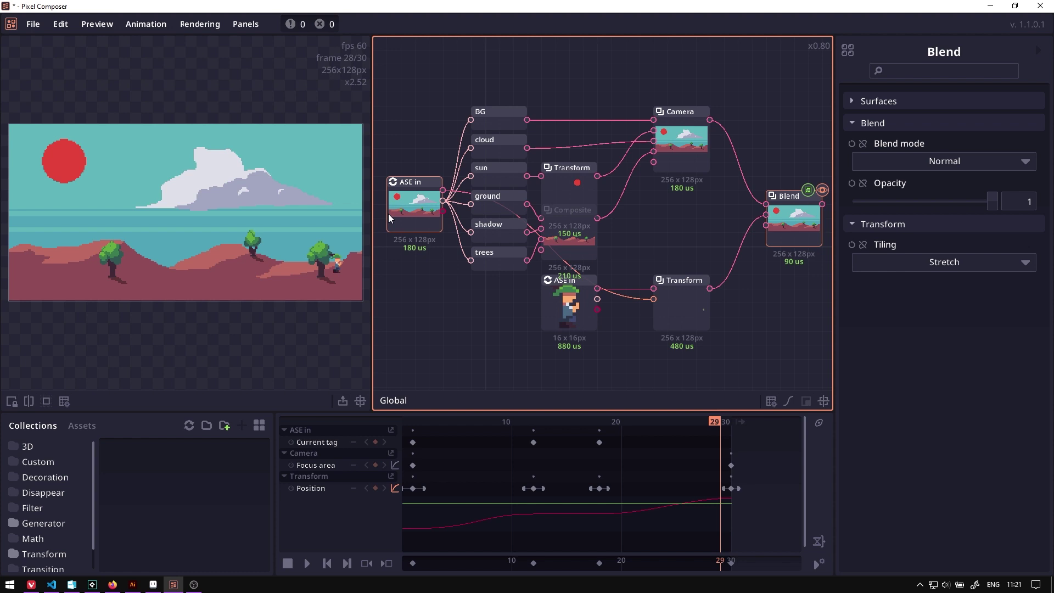
- Preview the background ASE in node's output and examine its layer nodes
left_click(413, 210)
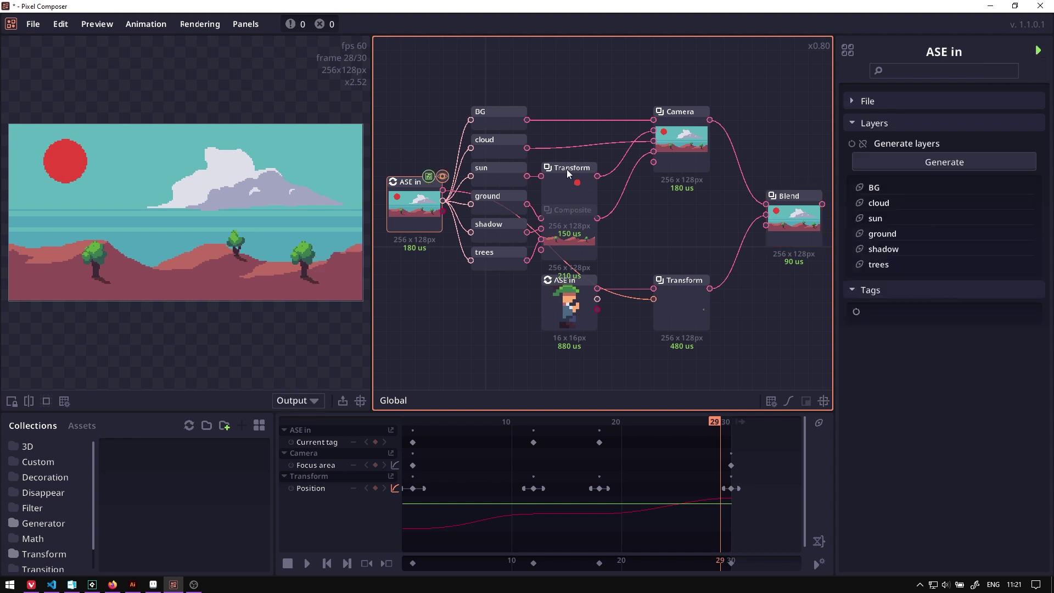
left_click_drag(480, 73, 515, 297)
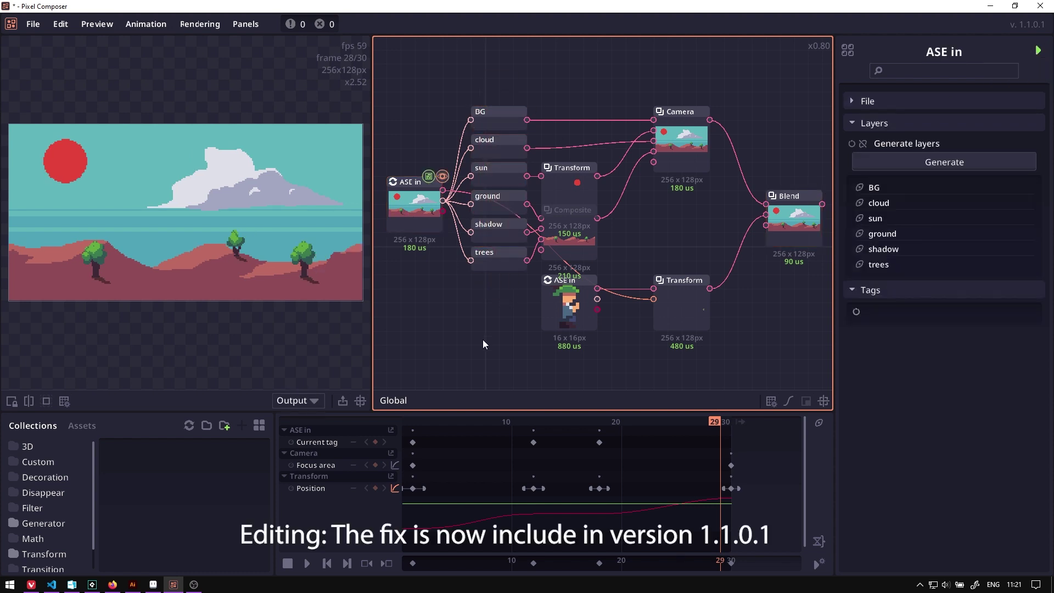